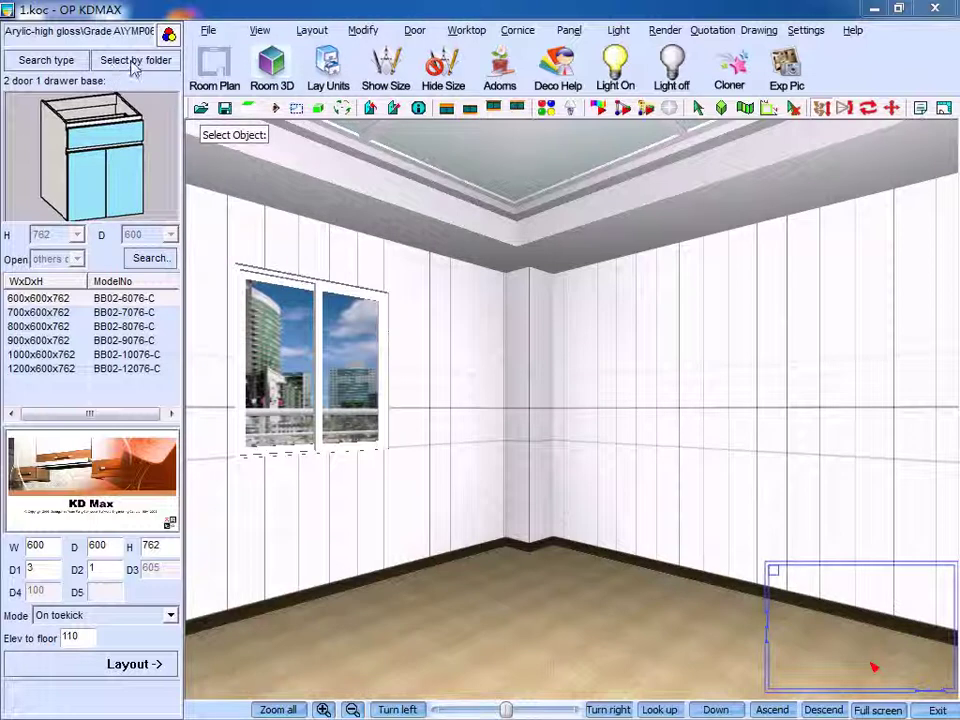
- Preview the Single door base style in the product catalogue, then cancel without choosing
click(45, 58)
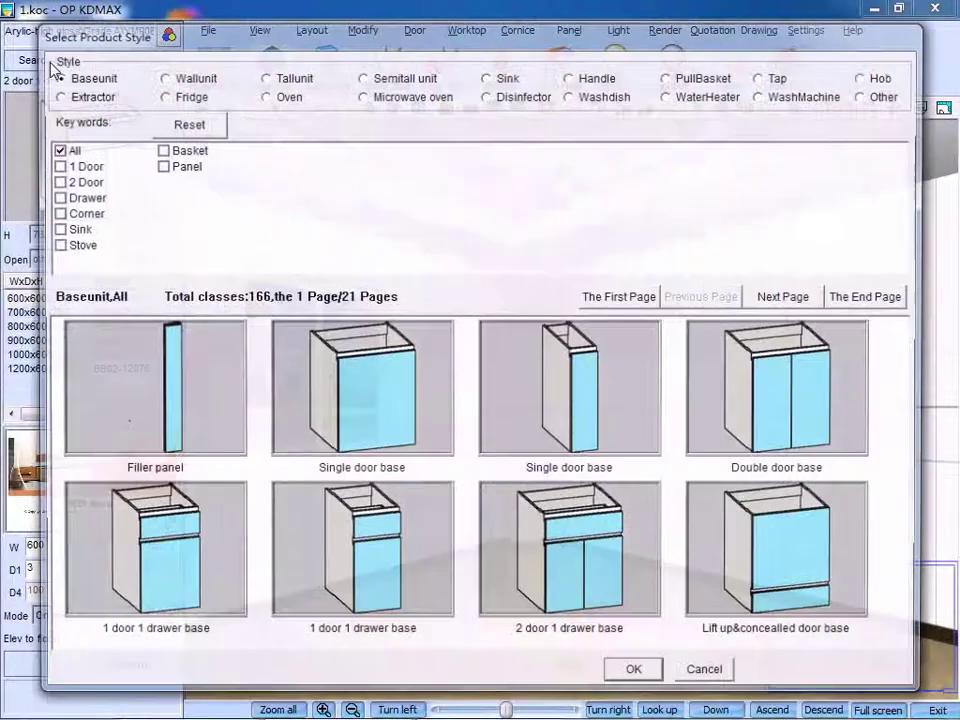
click(332, 392)
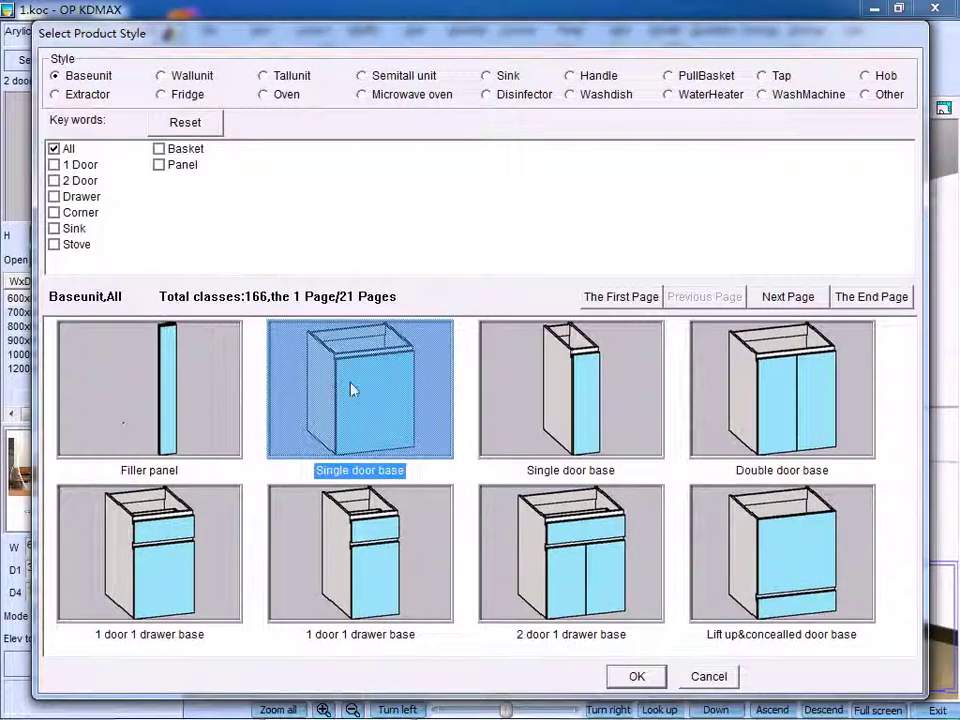
click(709, 677)
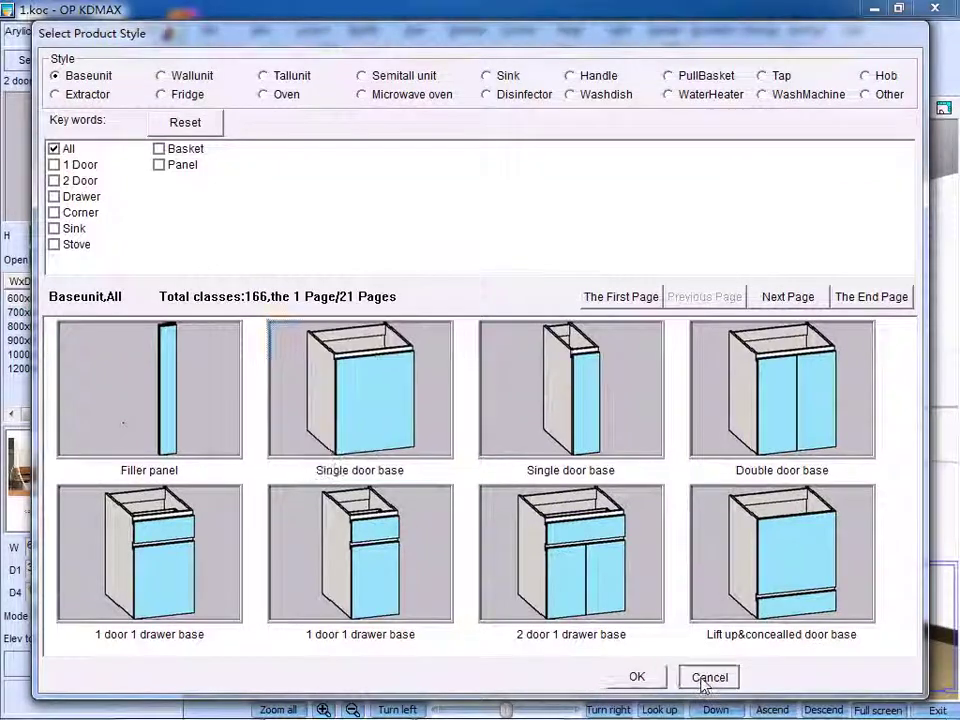
- Browse the folder catalogue to 01.Base cabinet > Filler panel, then cancel without choosing
click(138, 62)
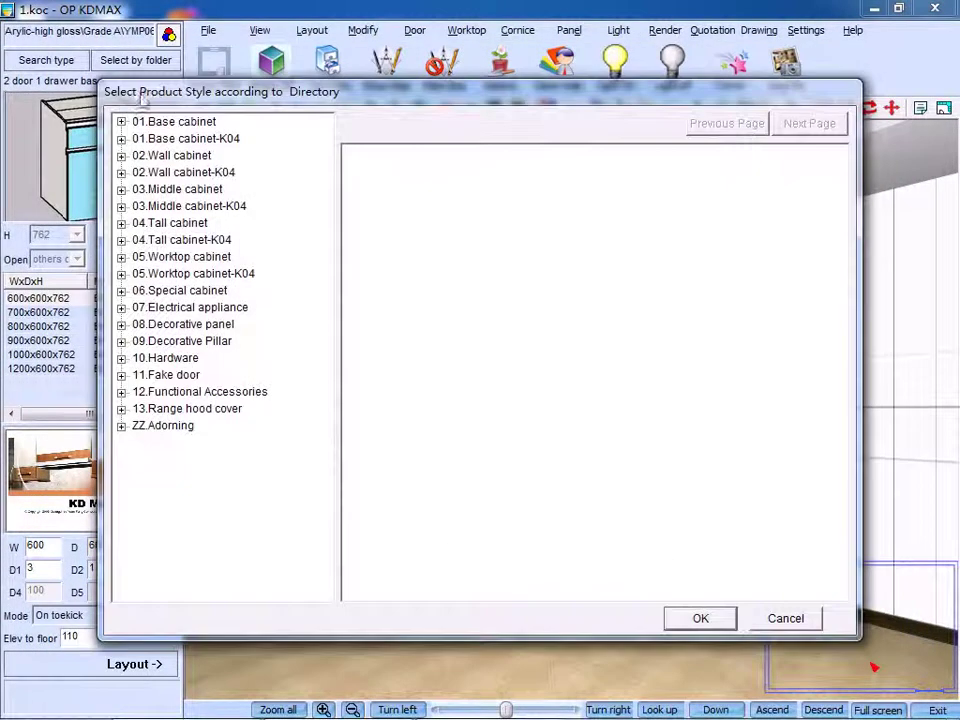
double_click(130, 121)
click(139, 138)
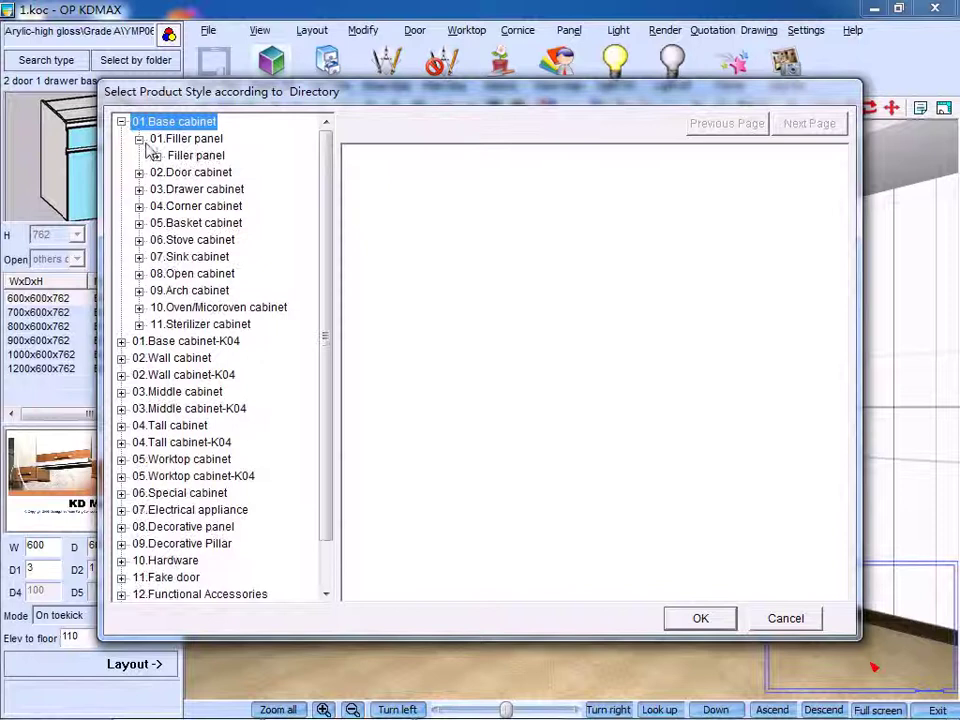
click(157, 155)
click(187, 172)
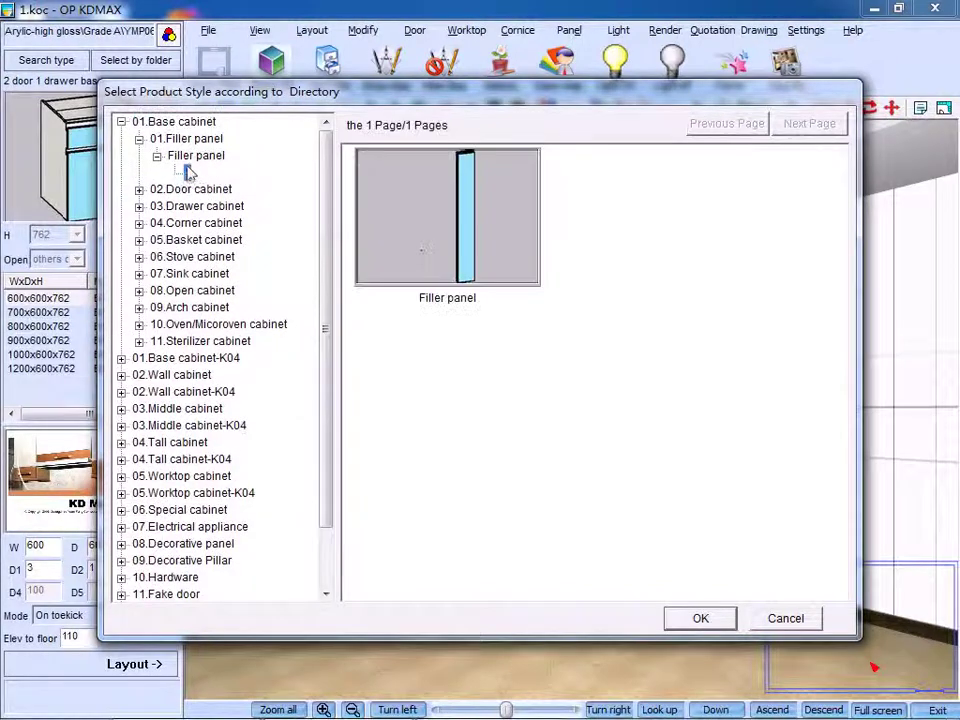
click(443, 267)
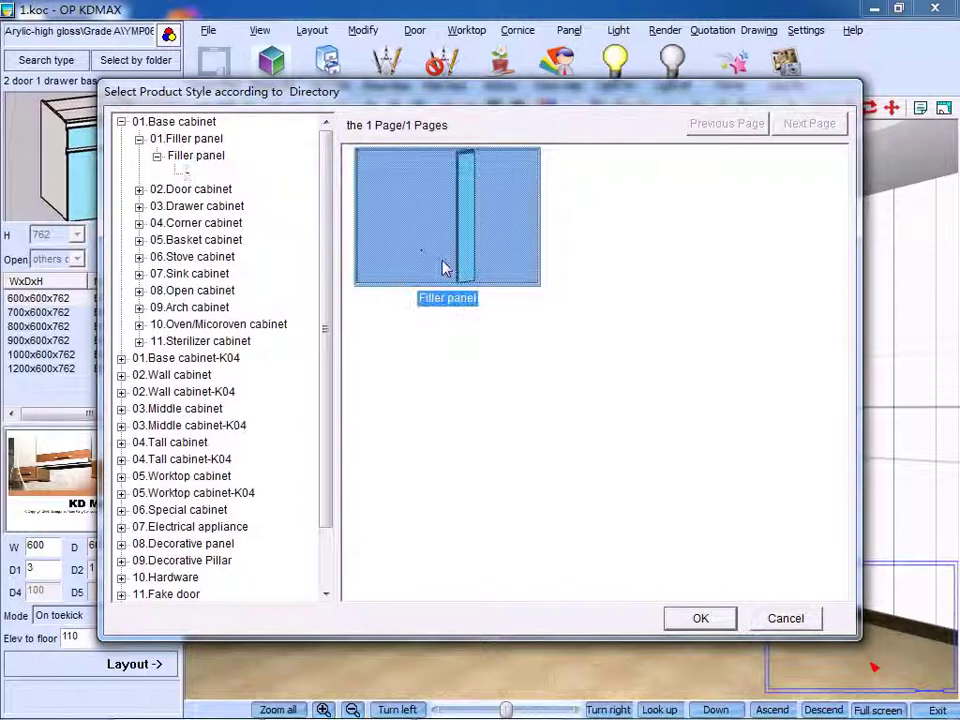
click(786, 618)
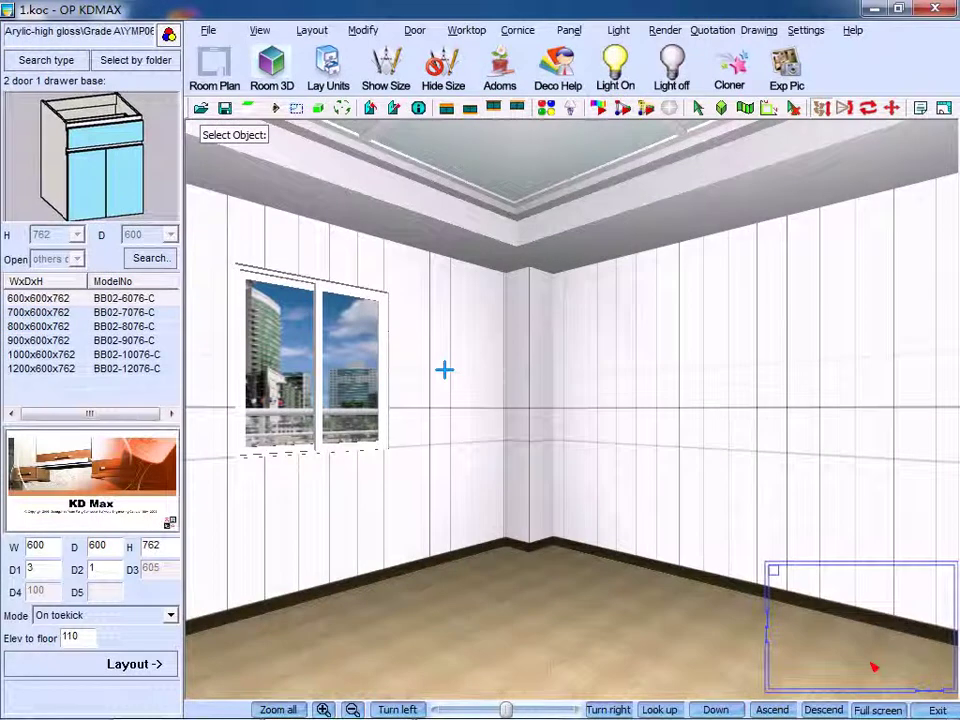
- Filter the catalogue to corner units and choose the second Blind corner base
click(46, 60)
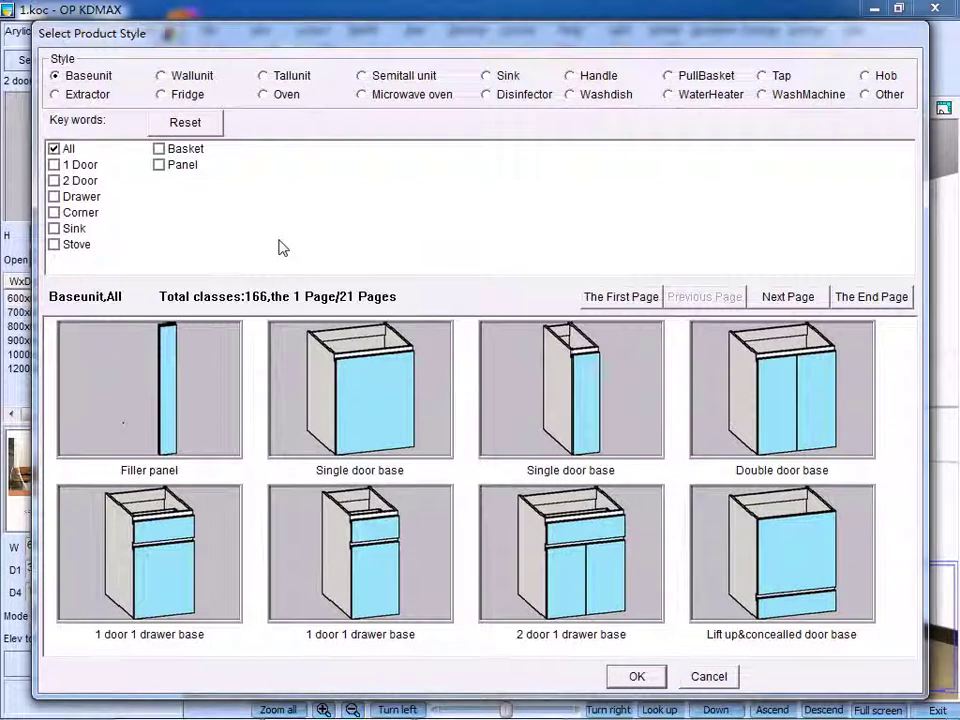
click(90, 78)
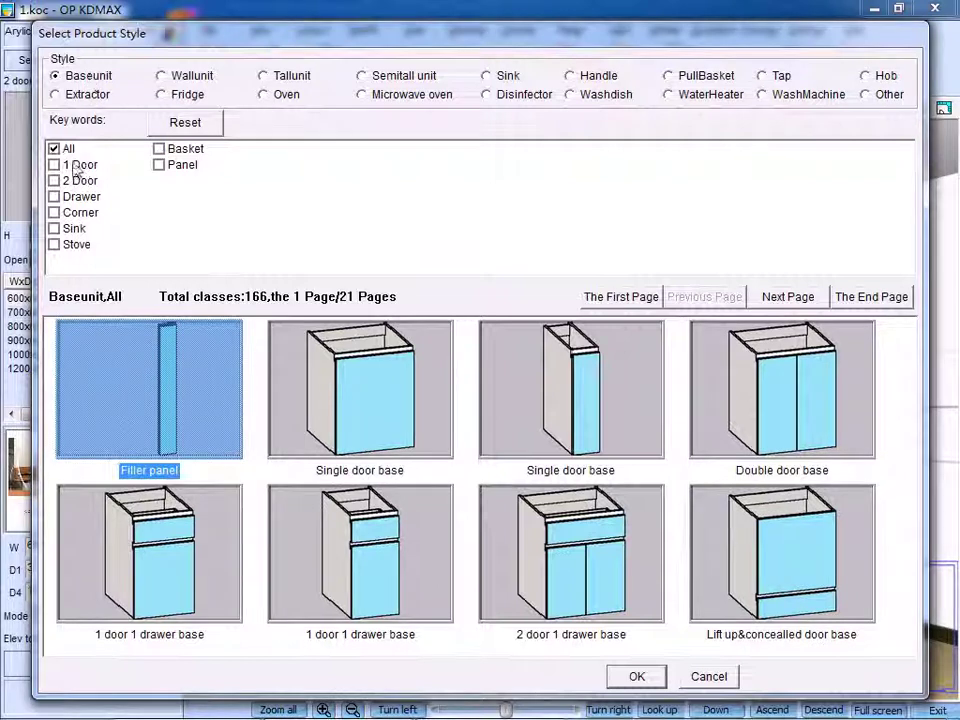
click(82, 213)
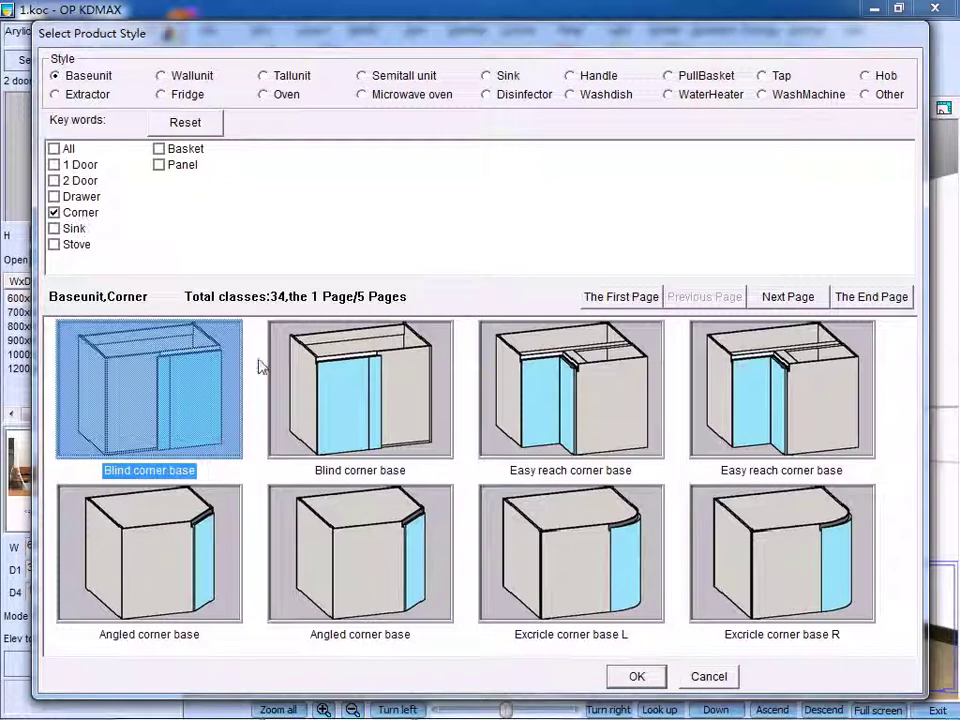
click(378, 394)
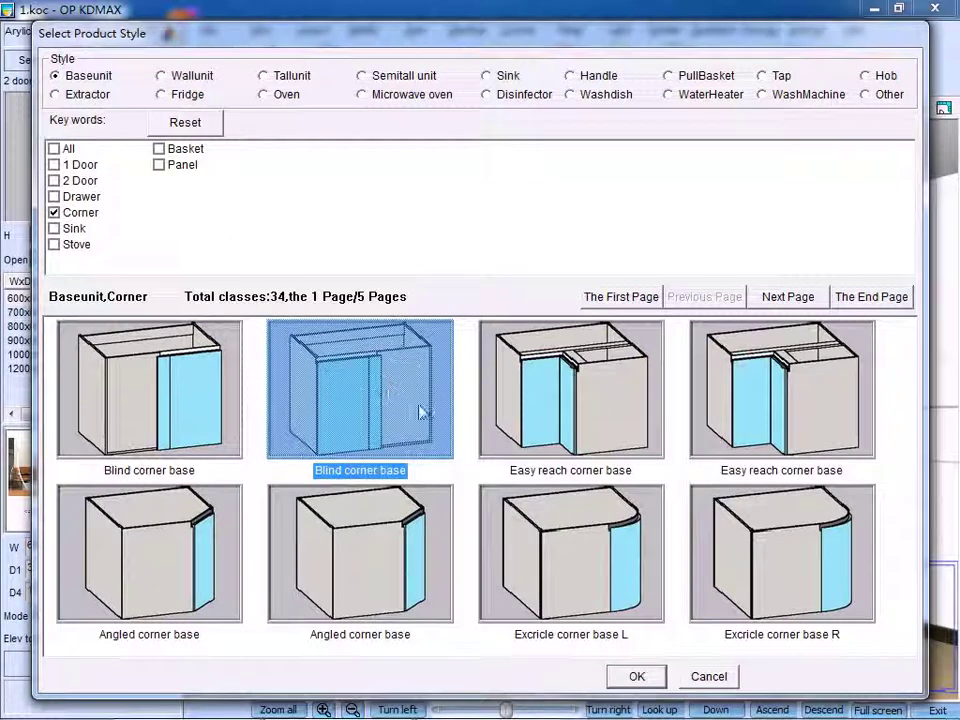
click(643, 679)
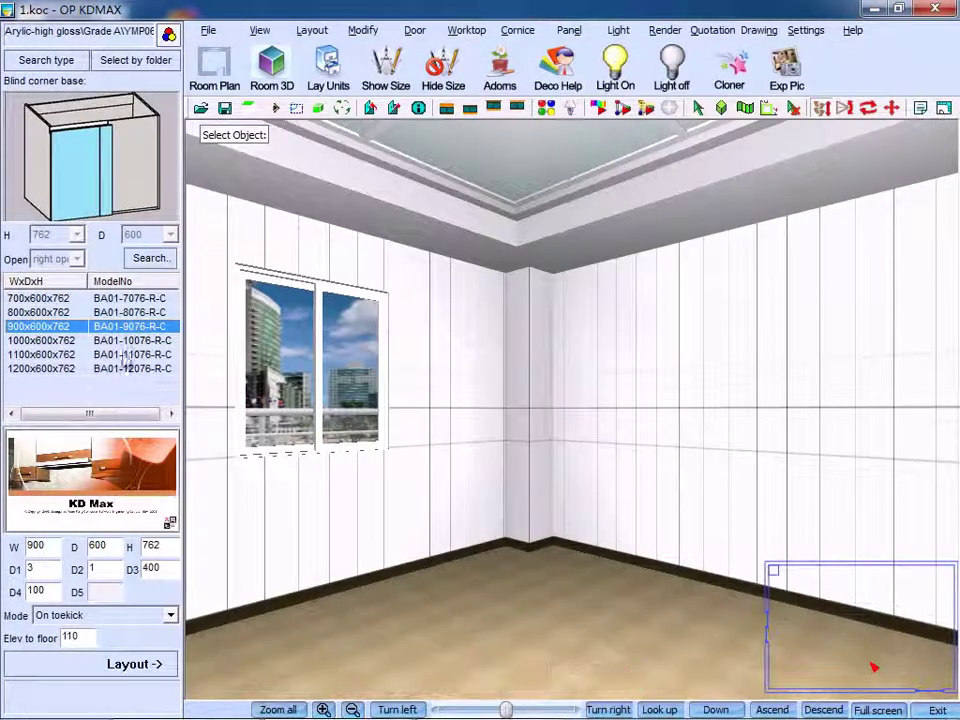
- Size the blind corner base 1100x600x762 and change D3 from 400 to 300
click(40, 354)
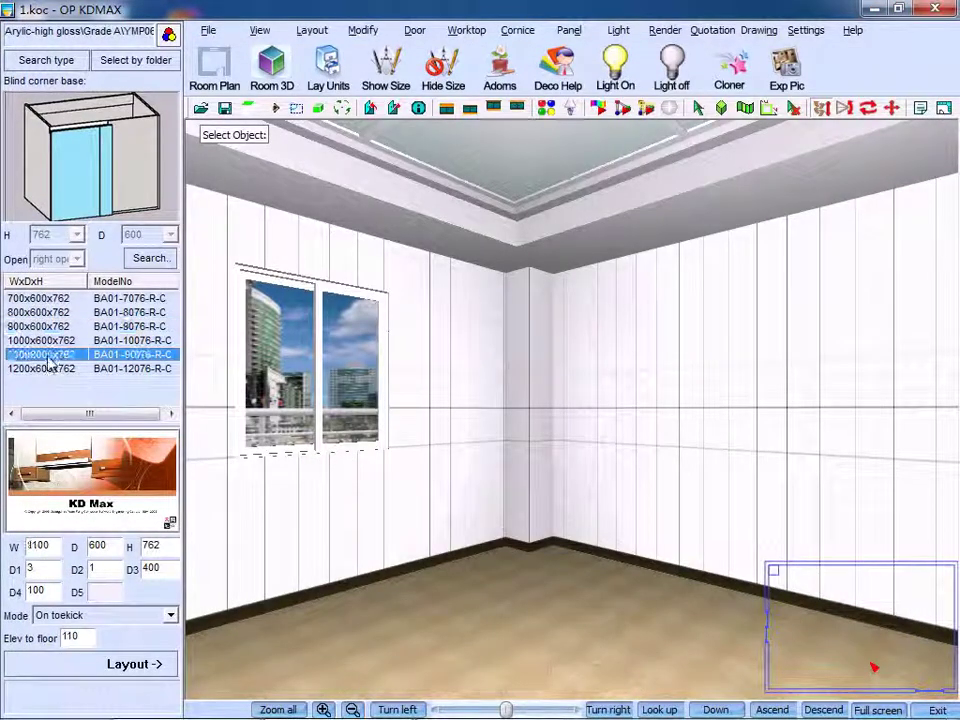
click(148, 568)
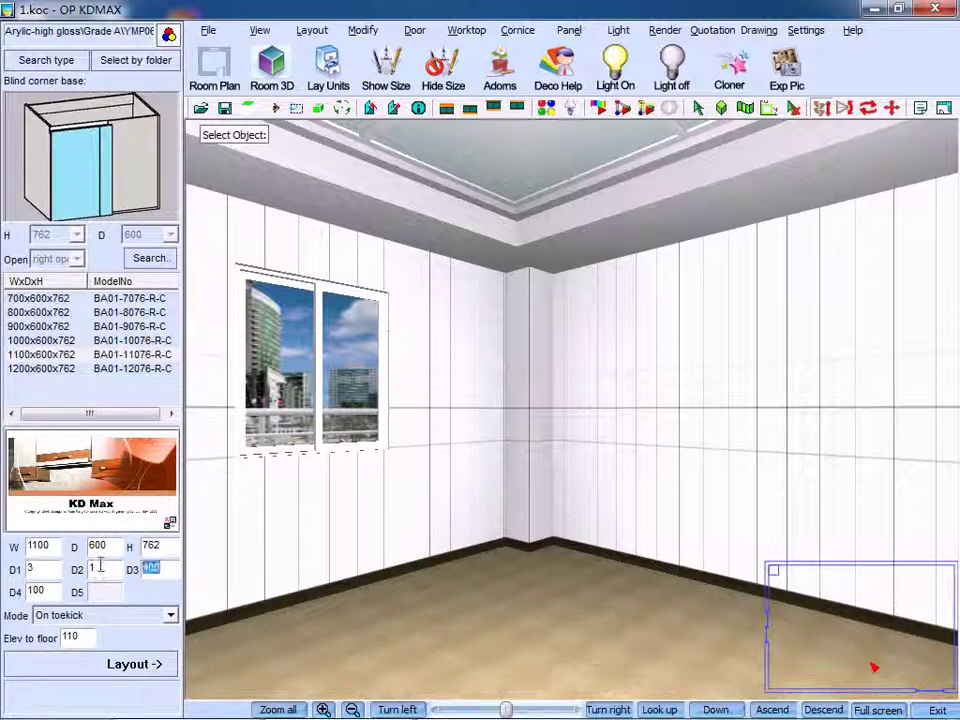
double_click(150, 568)
text(3)
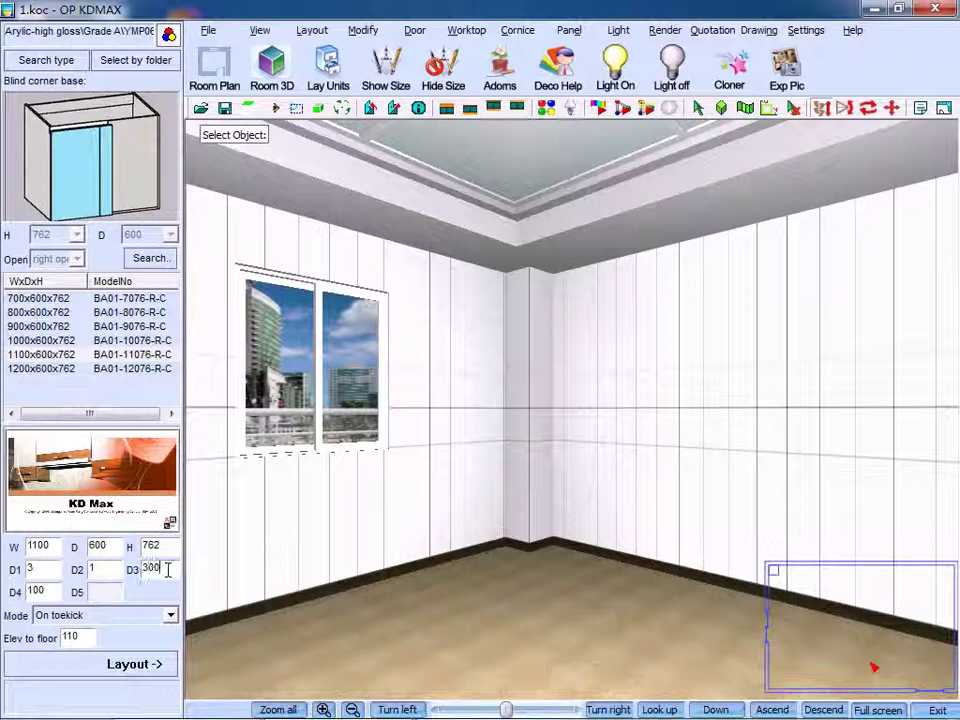
- Place the 1100 blind corner base tight into the room's wall corner
click(150, 664)
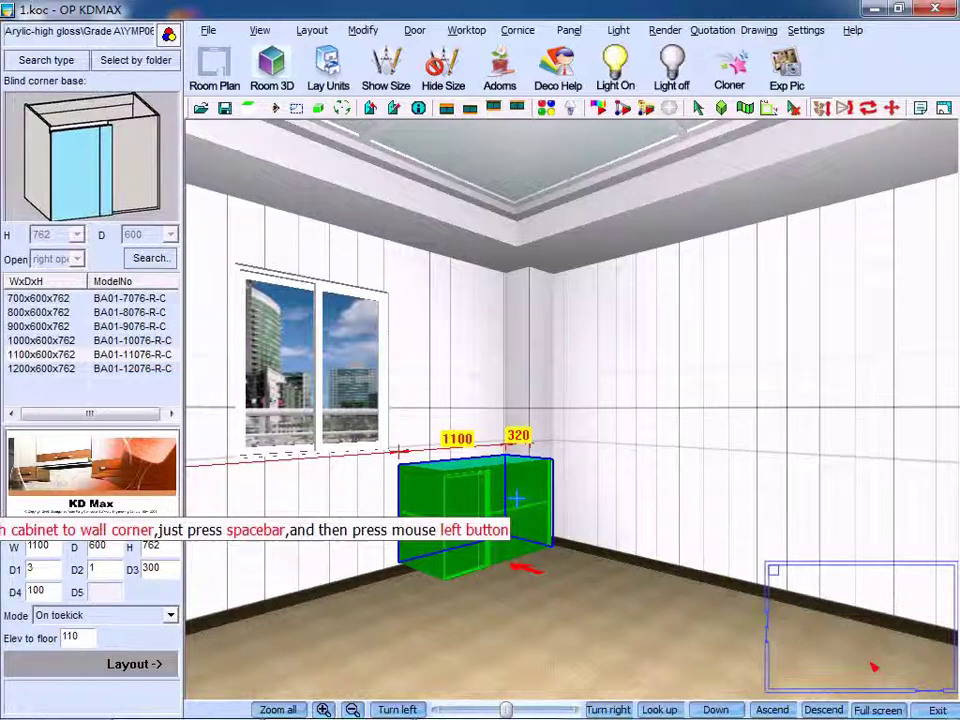
key(space)
click(531, 500)
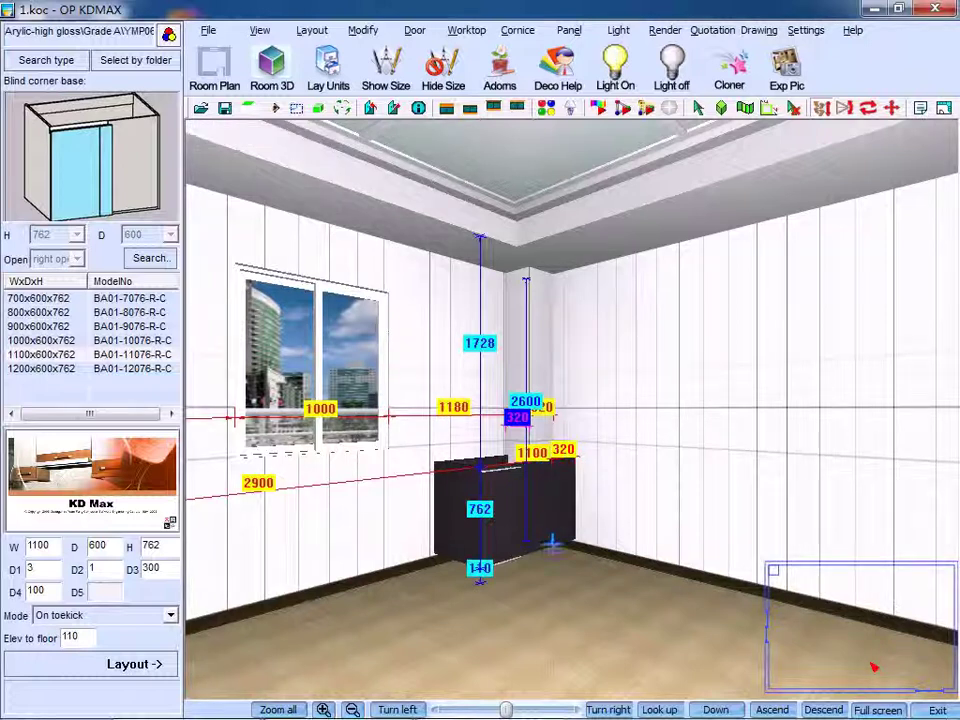
- Choose the Filler panel from base-unit panels and set its width to 50
click(43, 60)
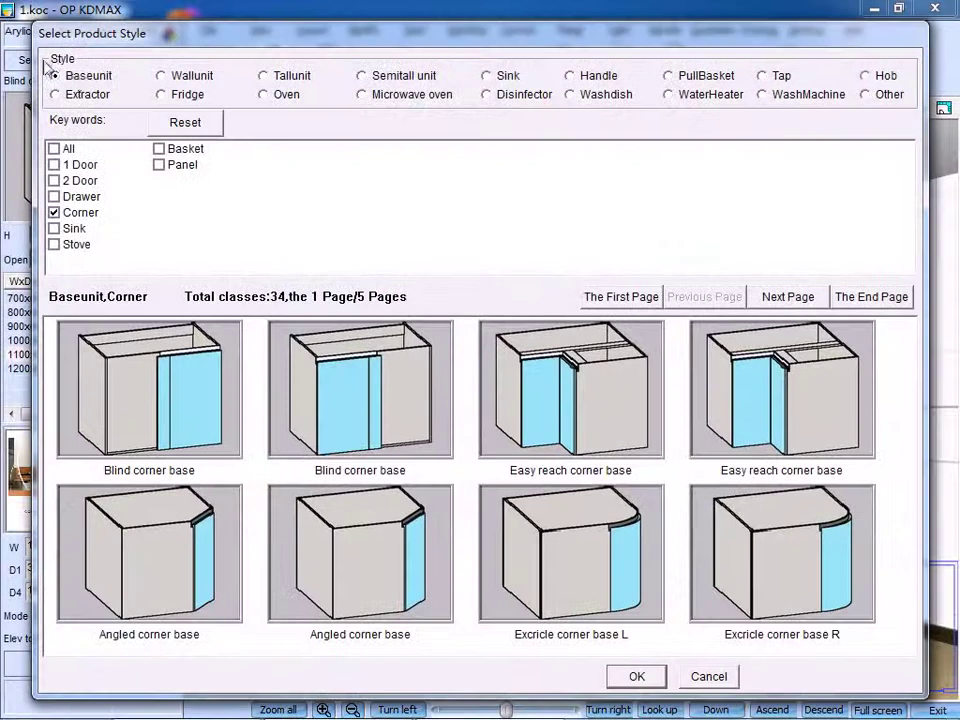
click(159, 165)
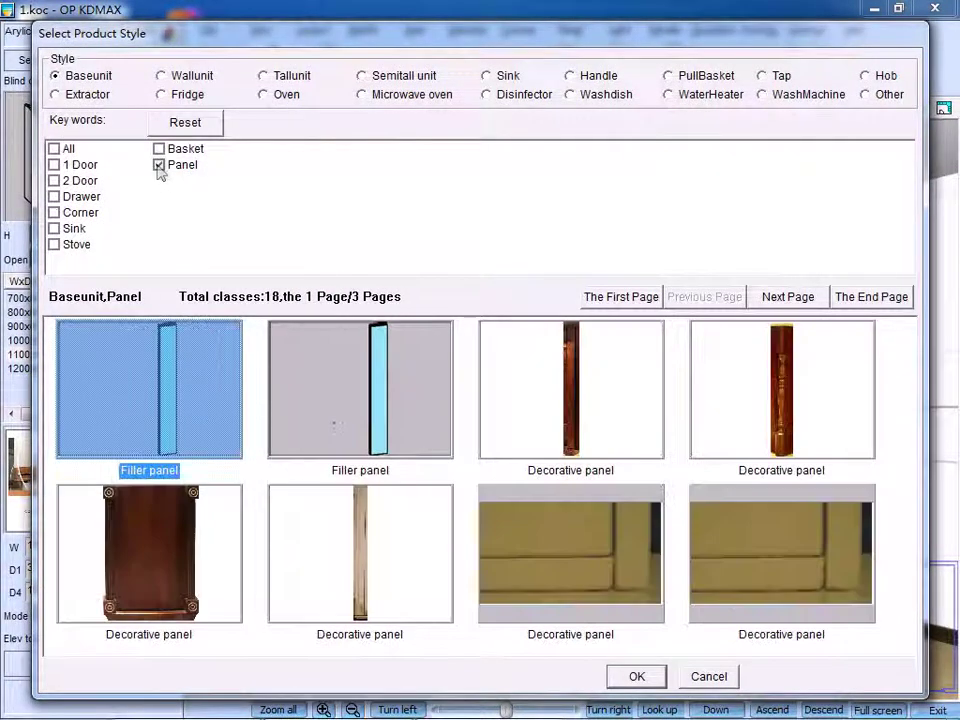
click(628, 677)
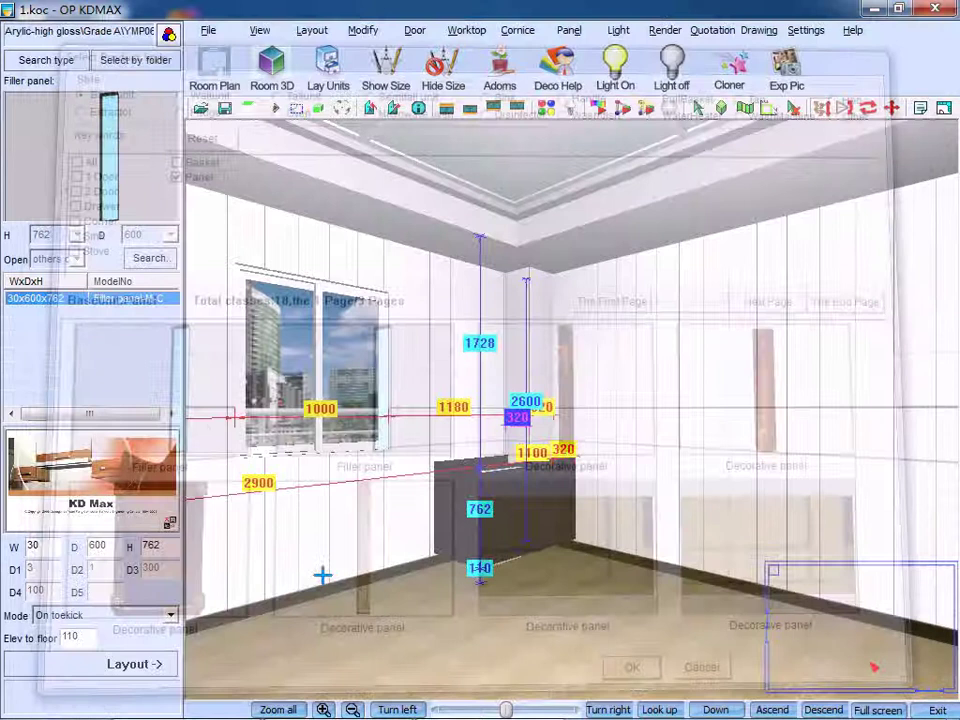
double_click(40, 547)
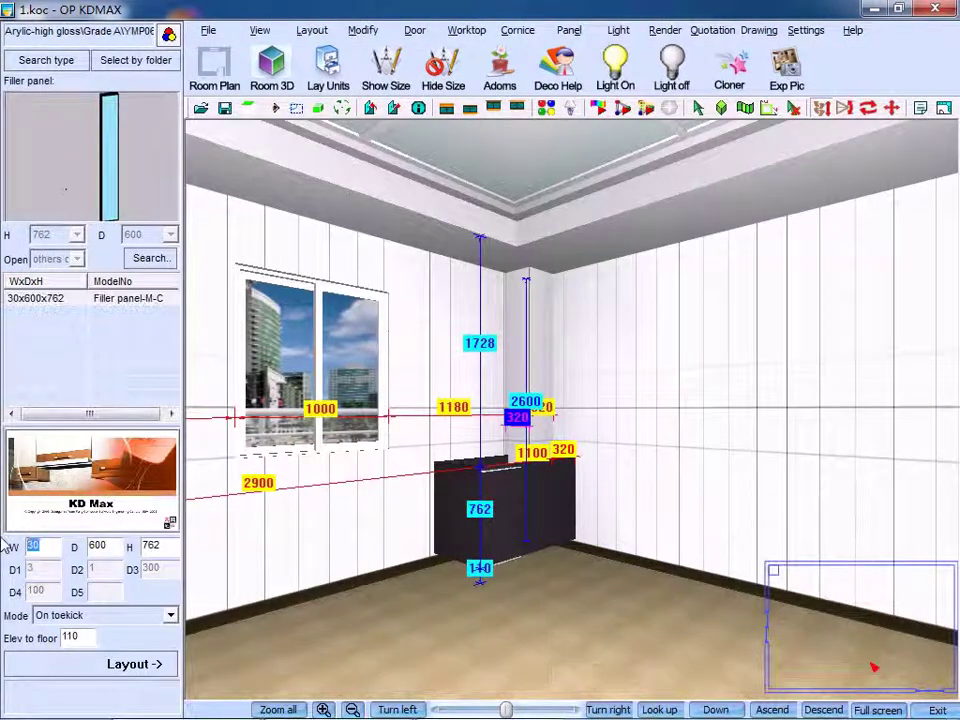
text(50)
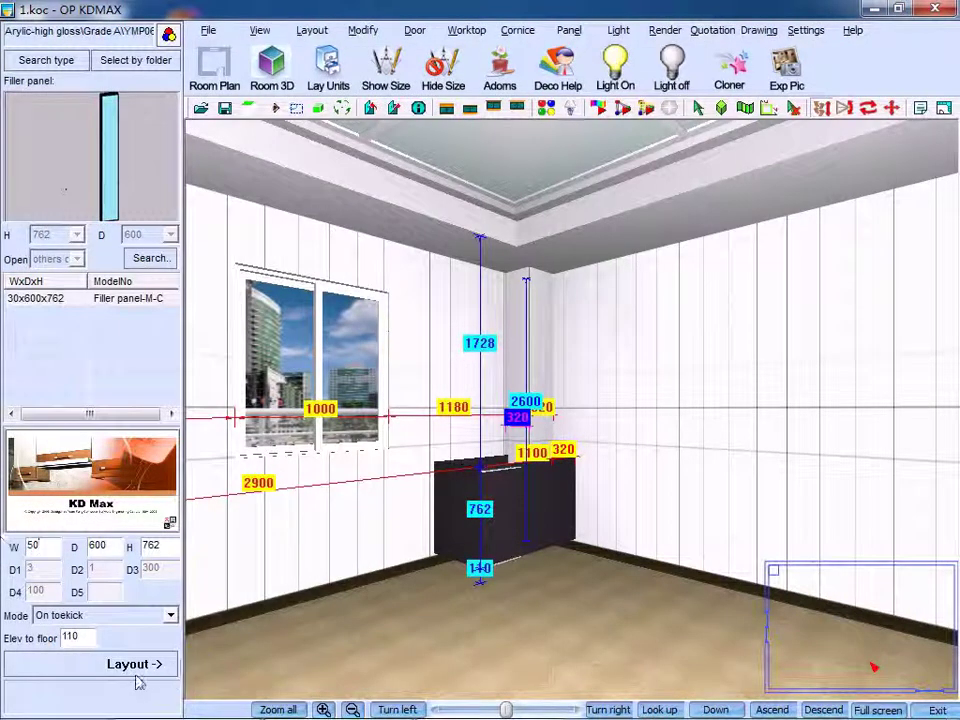
- Place the filler panel beside the corner cabinet without extending it to the wall
click(136, 670)
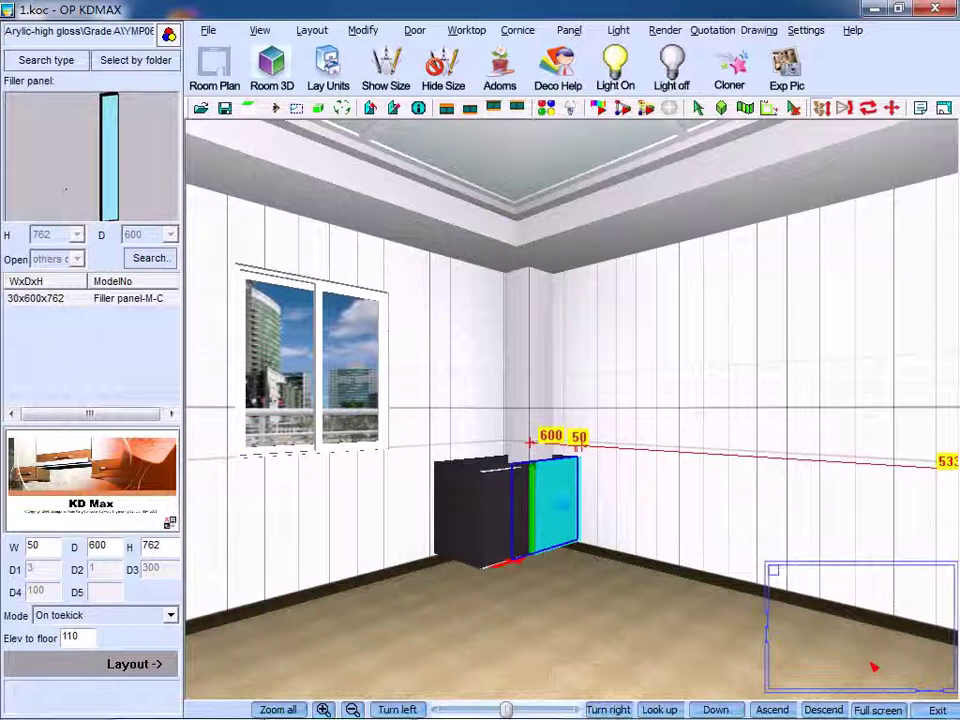
click(562, 470)
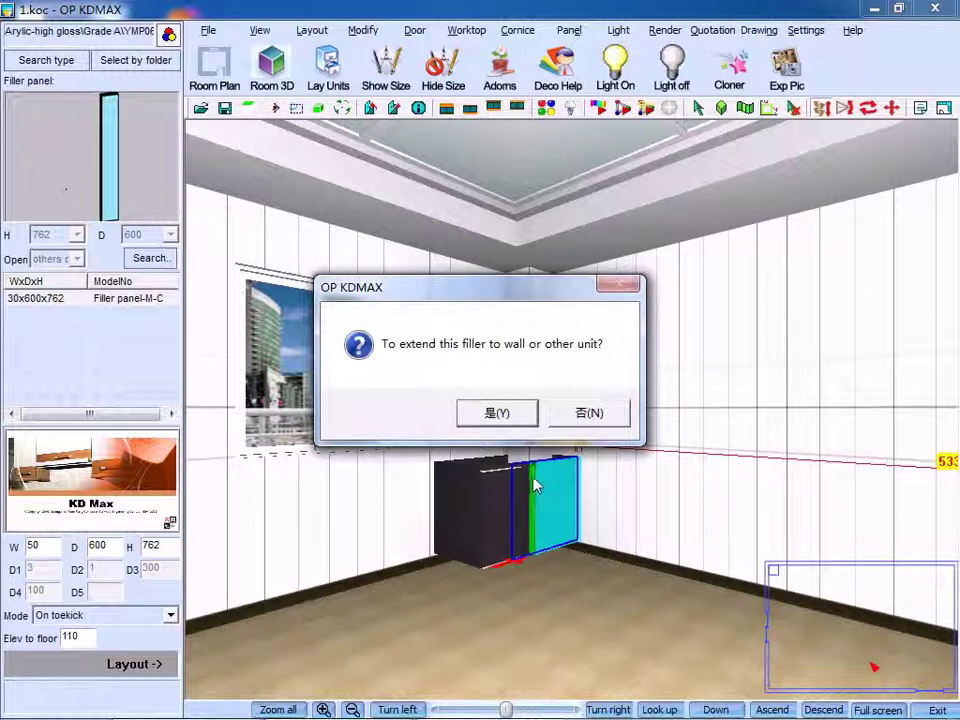
click(585, 417)
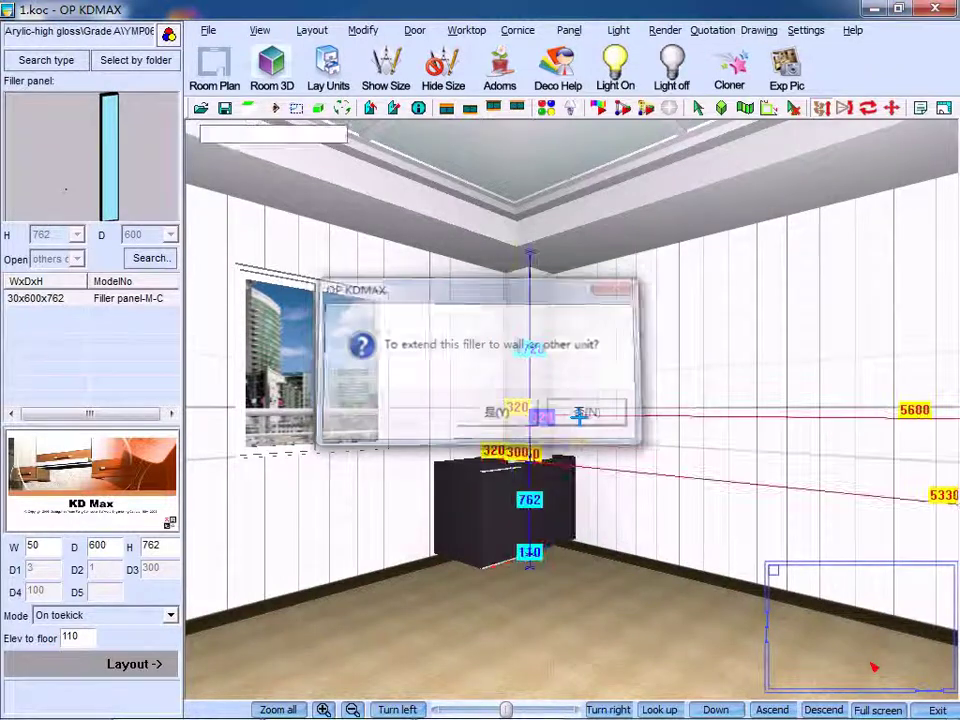
- Load a 900x600x762 Double door base and set it beside the filler panel
click(46, 62)
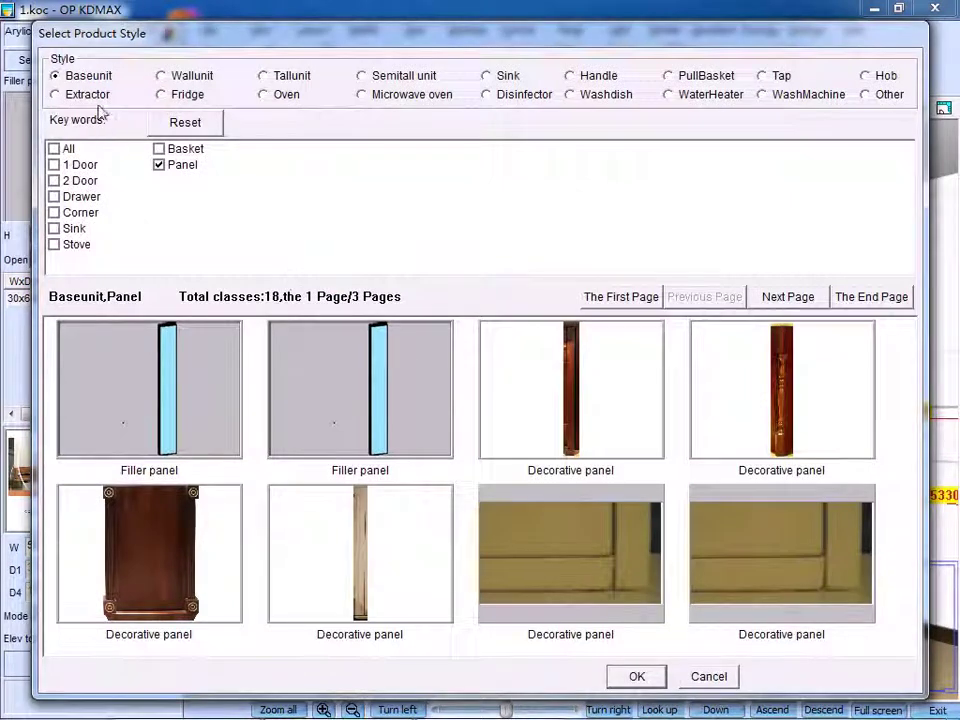
click(78, 182)
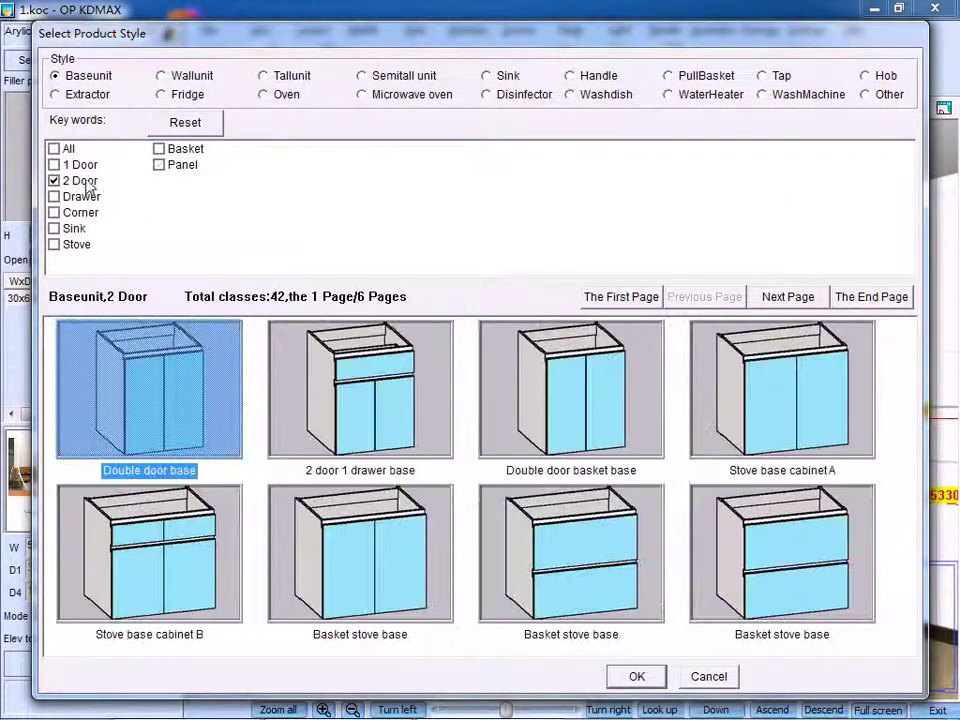
click(628, 674)
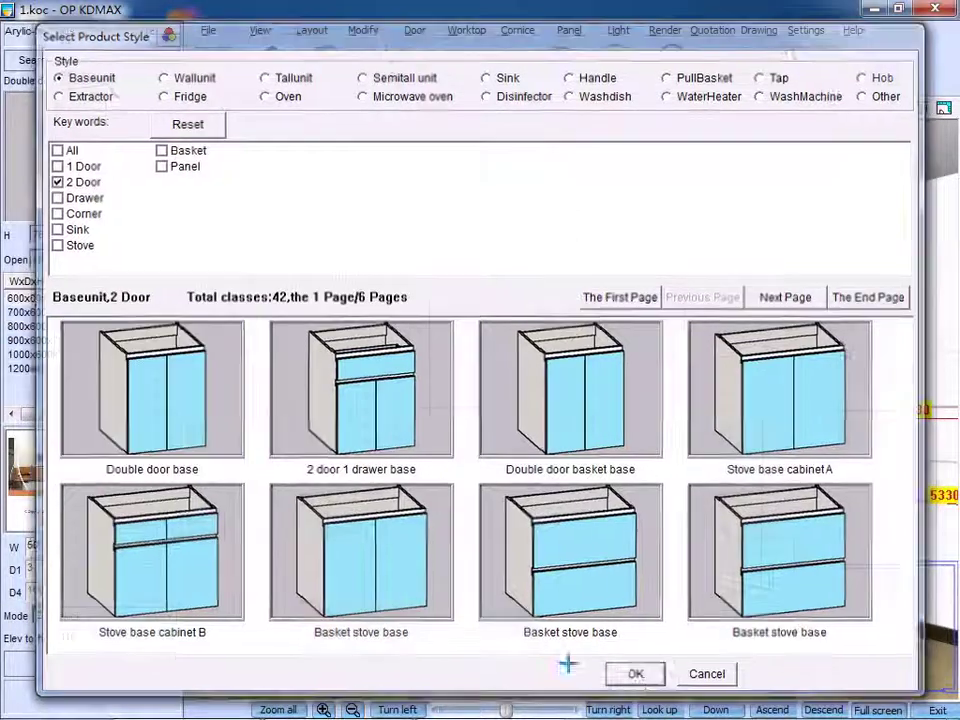
click(38, 340)
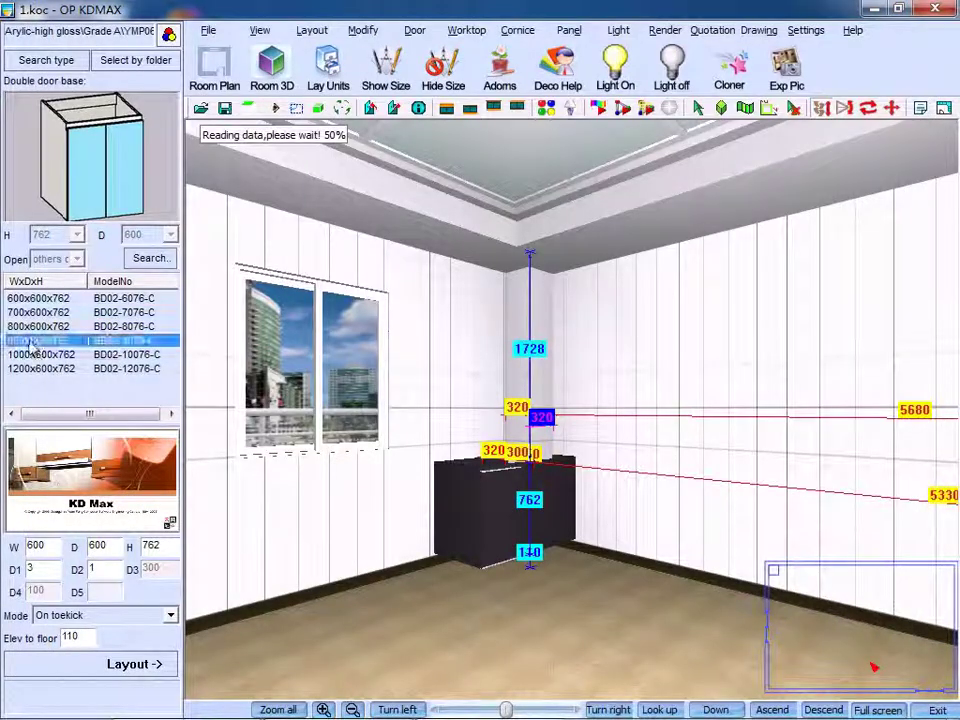
click(138, 664)
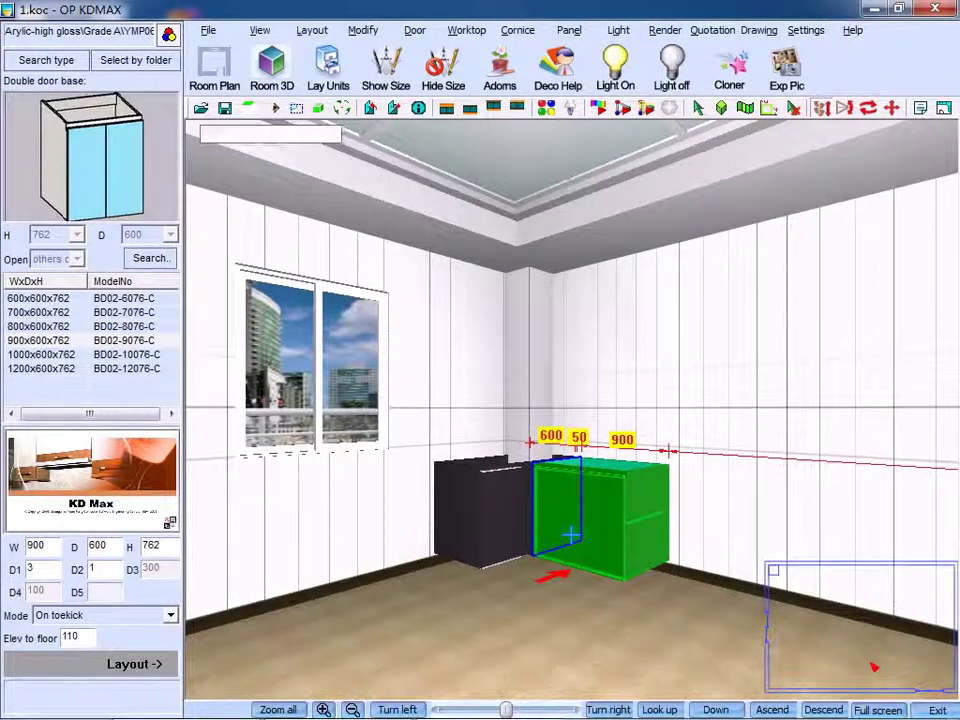
click(570, 533)
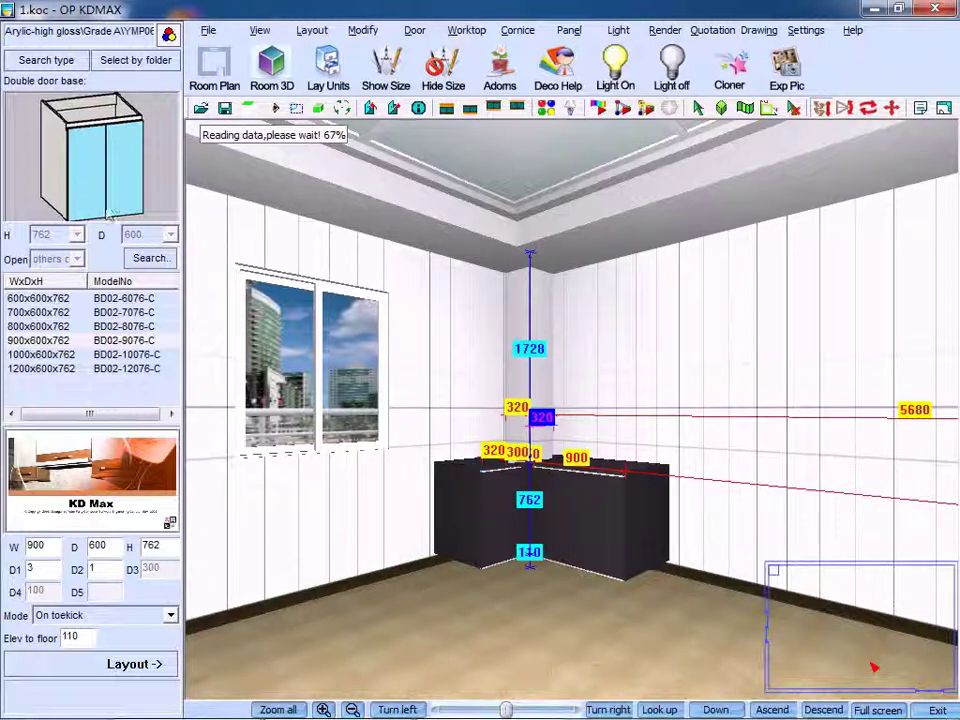
- Choose the Two drawers base cabinet from the drawer-type base units
click(40, 60)
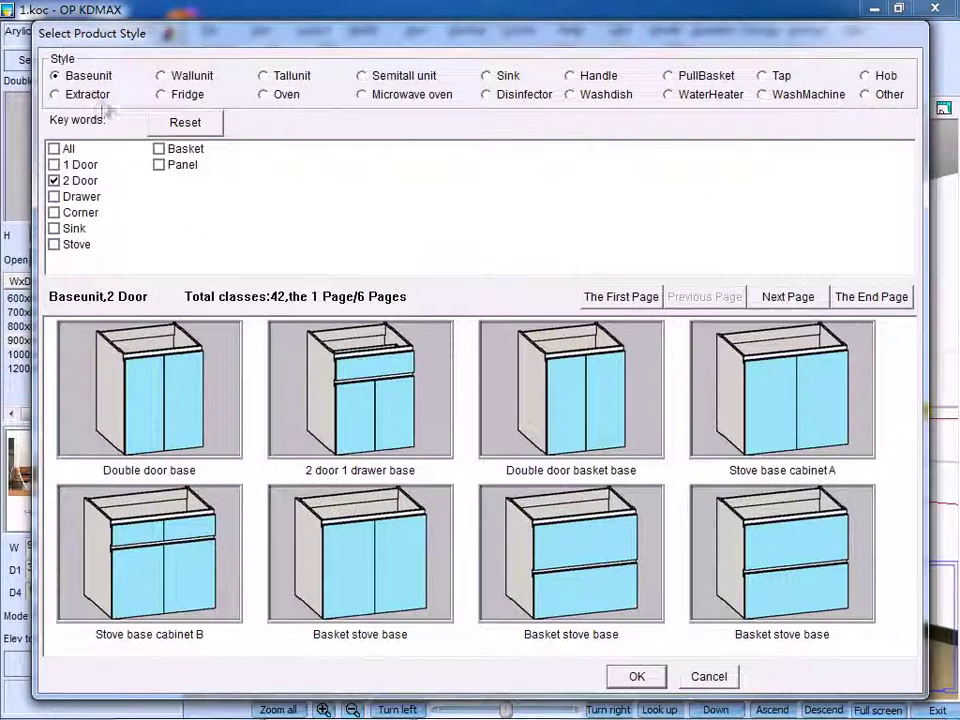
click(55, 148)
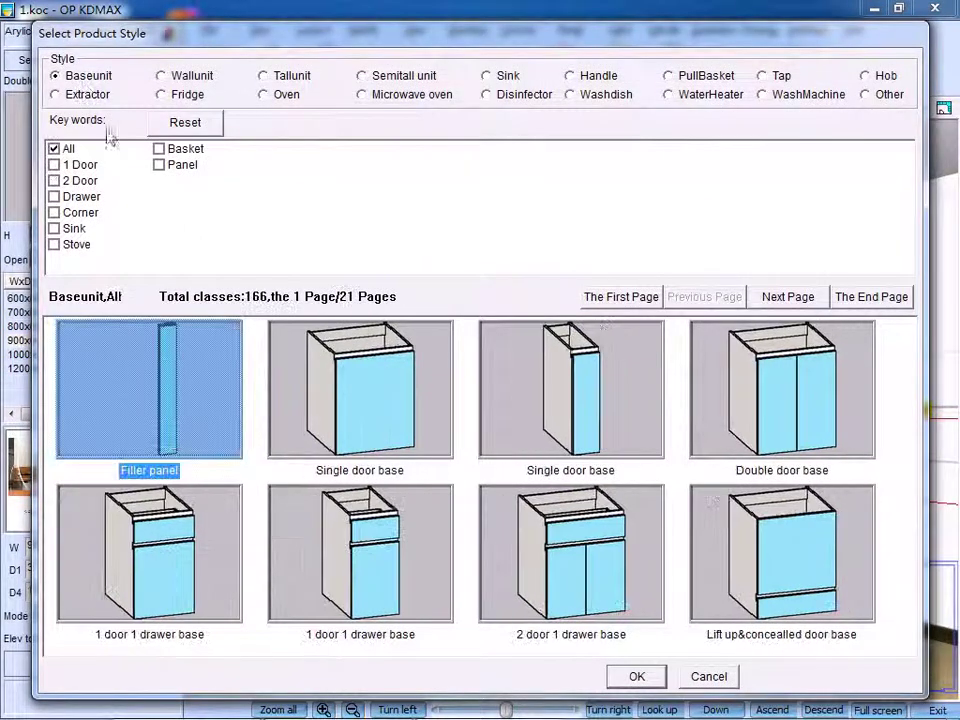
click(84, 196)
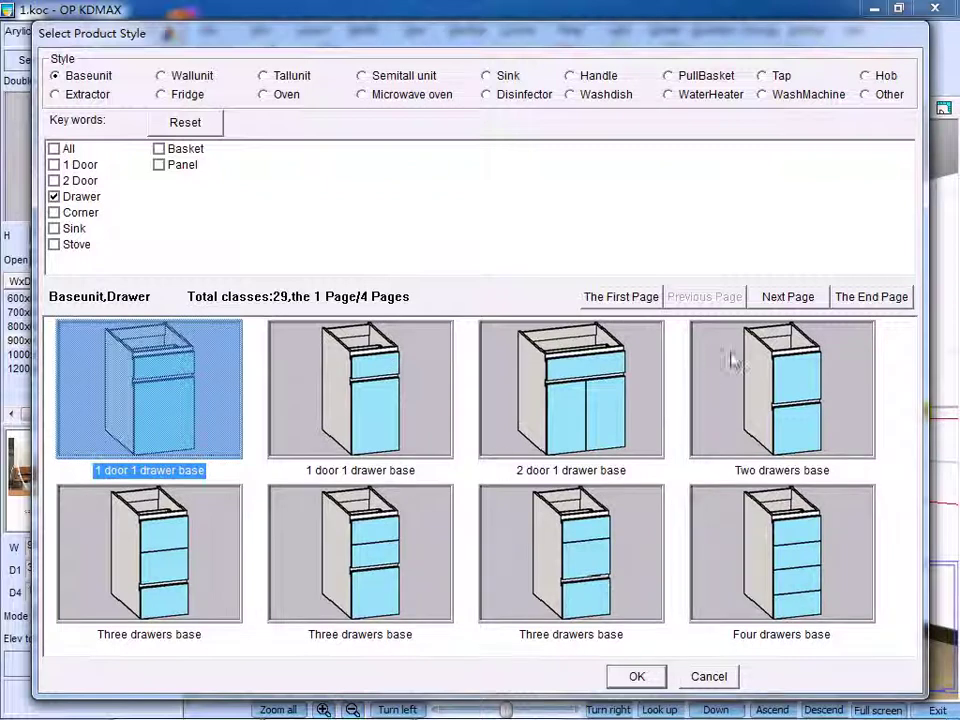
click(785, 440)
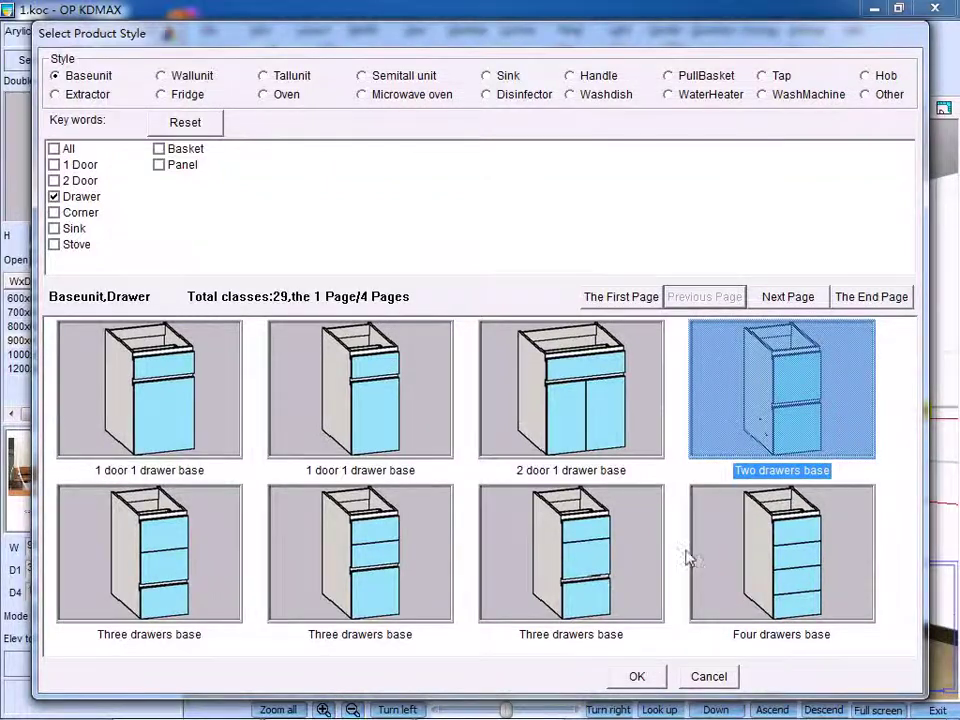
click(638, 678)
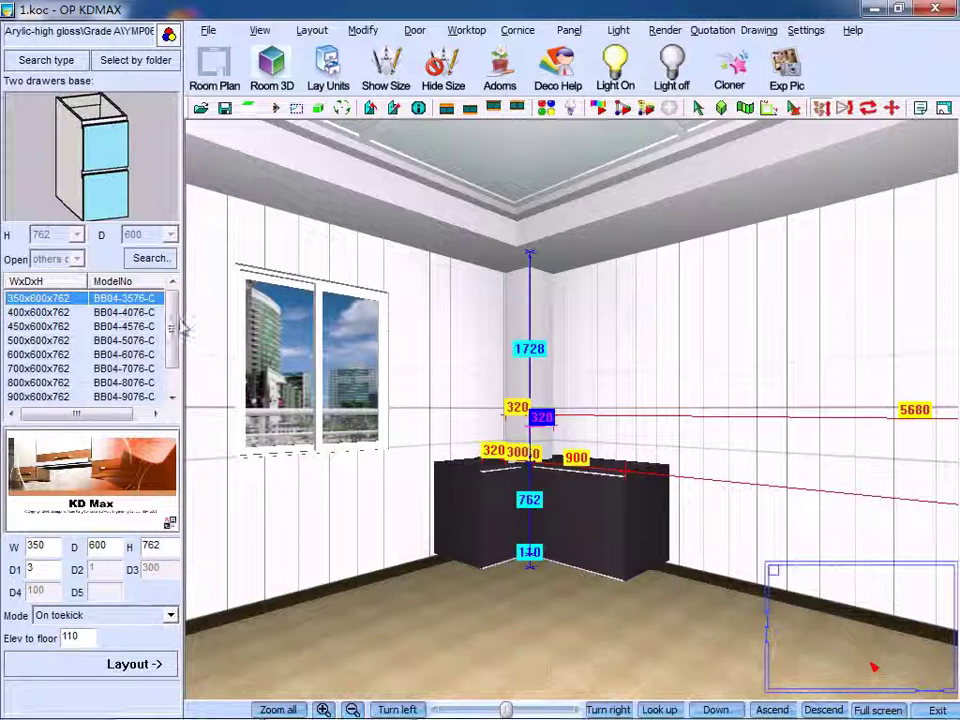
- Size the drawer cabinet 900x600x762 and place it under the window
scroll(174, 333, down, 1)
click(57, 368)
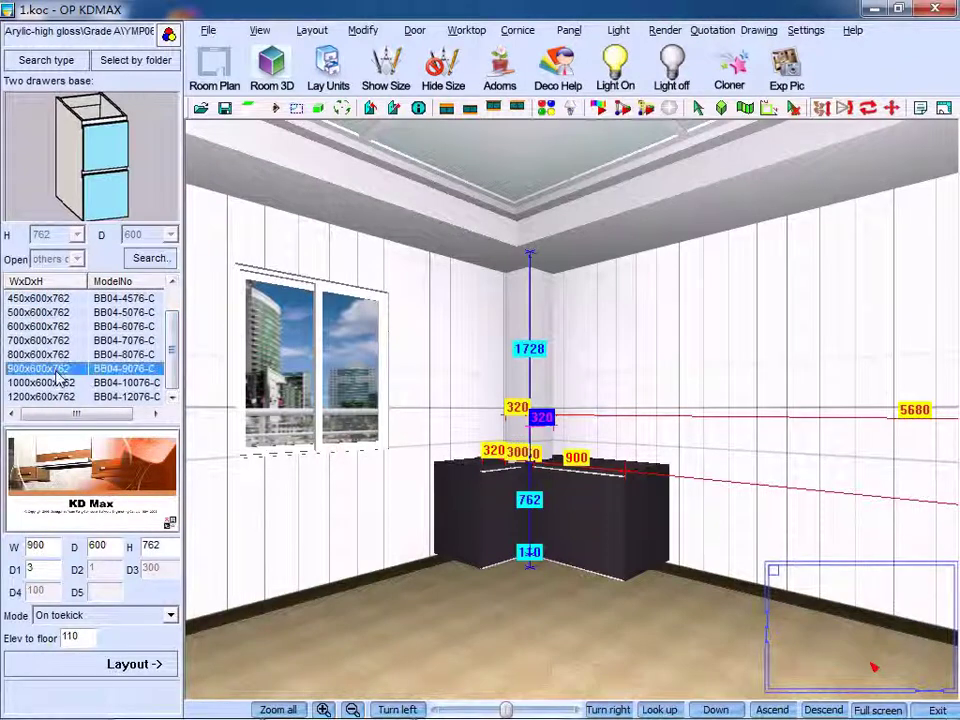
click(133, 668)
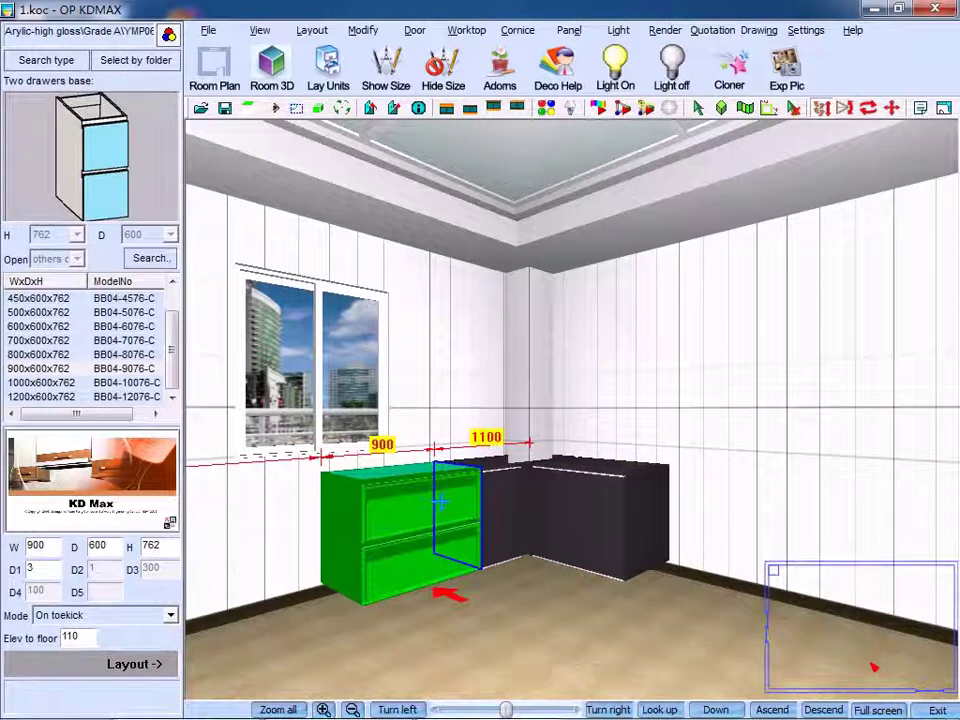
click(442, 499)
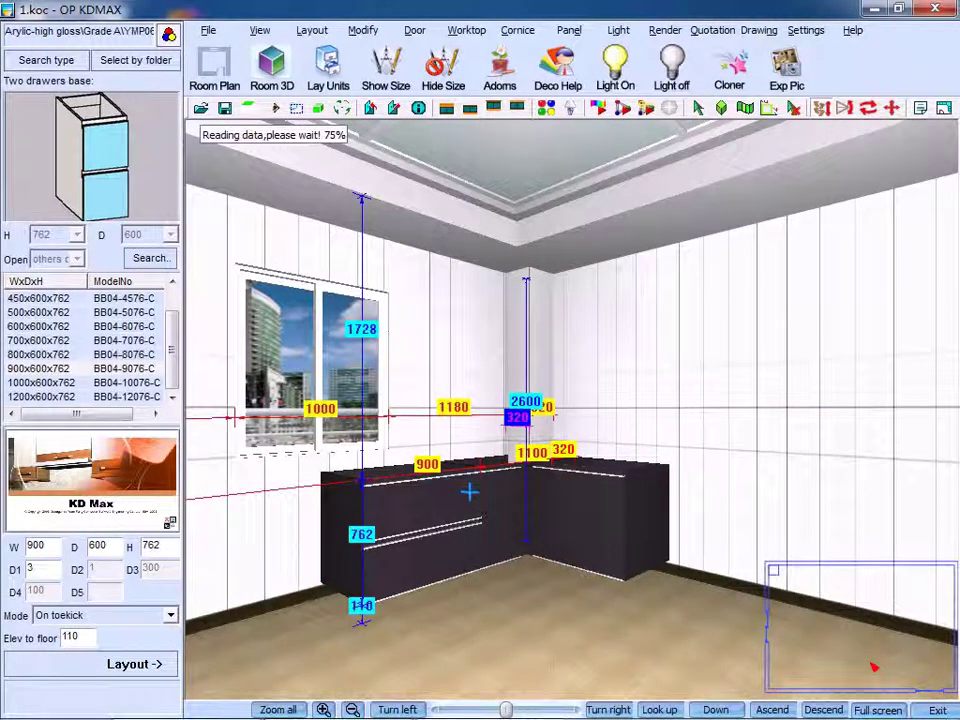
- Stand a 600x600x2019 1 door 2 drawers oven tall cabinet beside the right-hand base units
click(40, 61)
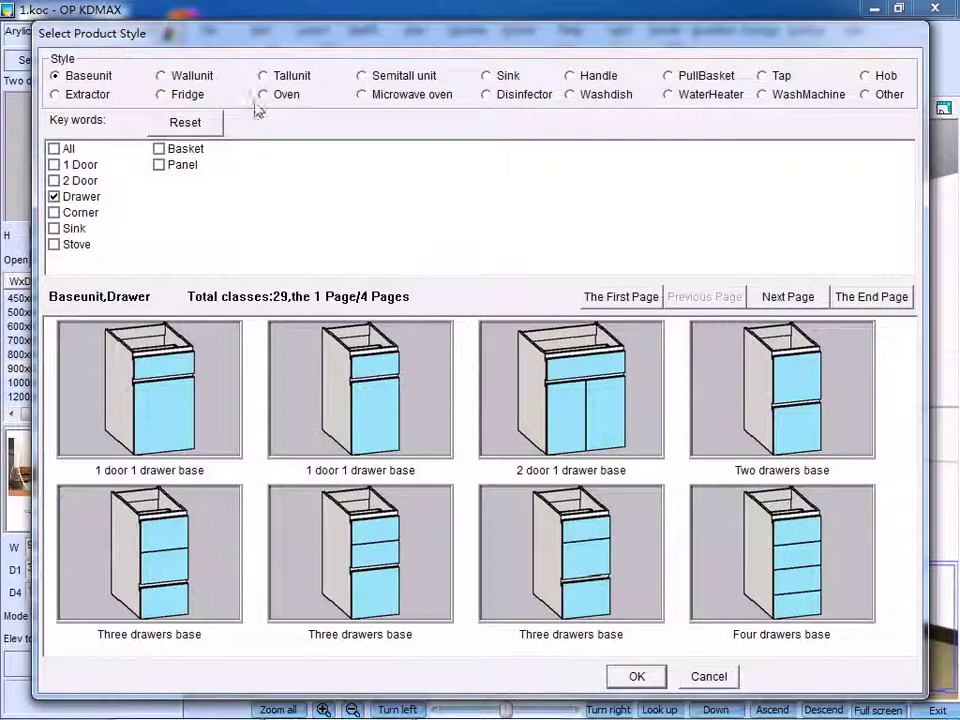
click(262, 78)
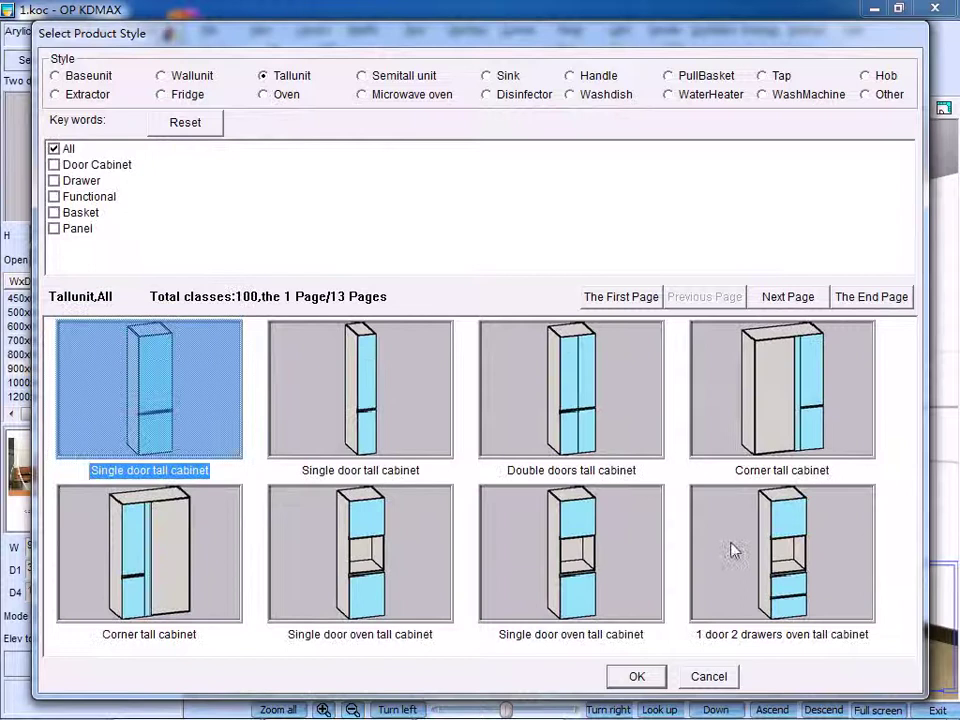
click(735, 550)
click(636, 677)
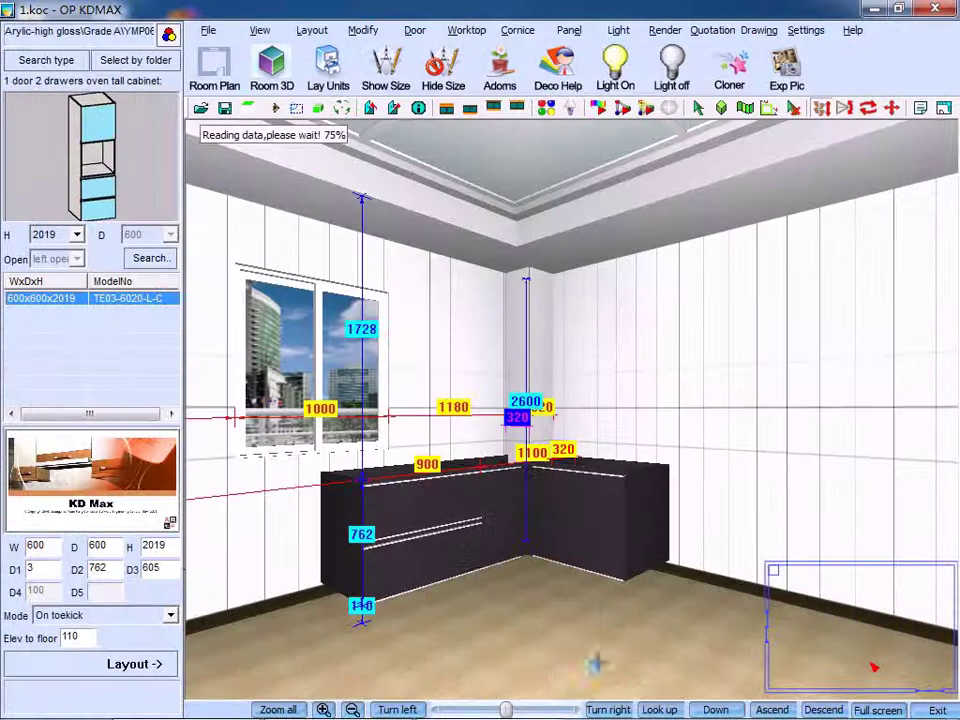
click(150, 664)
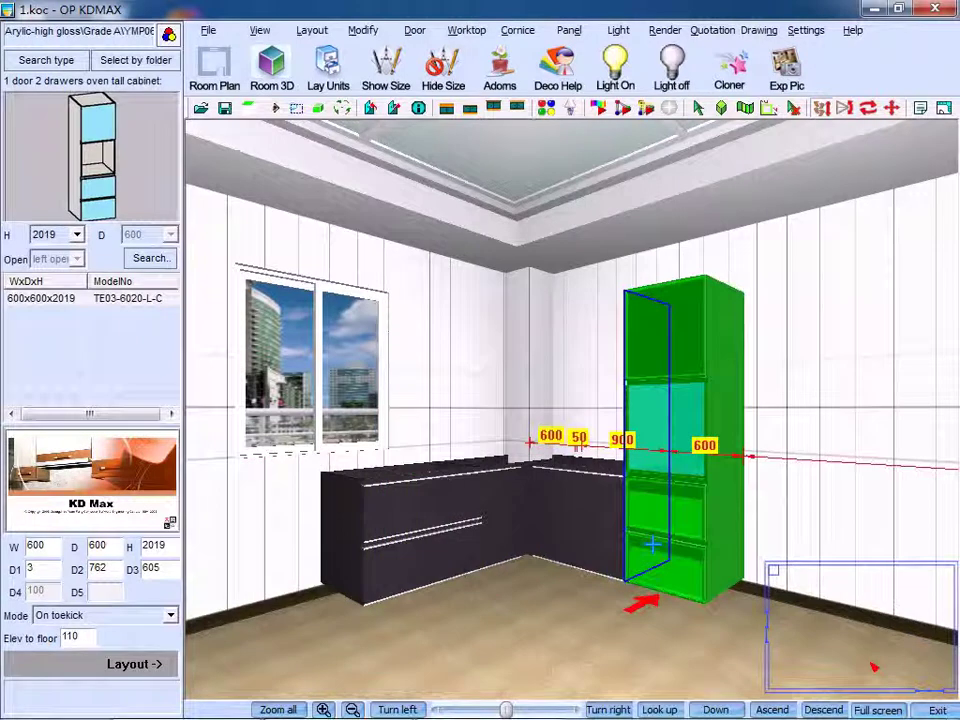
click(652, 543)
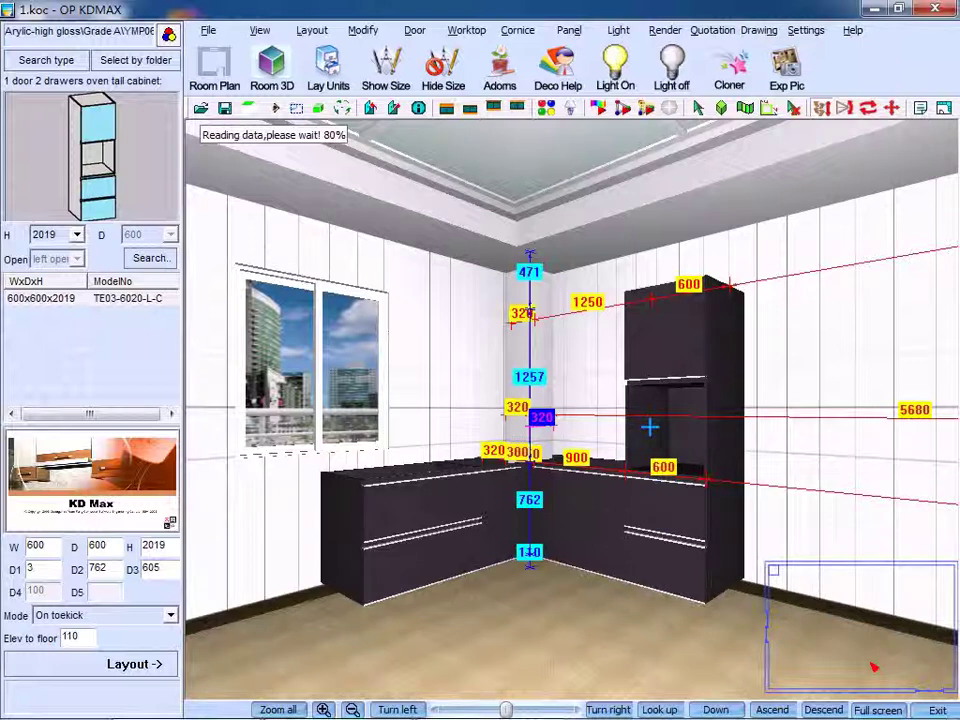
click(33, 60)
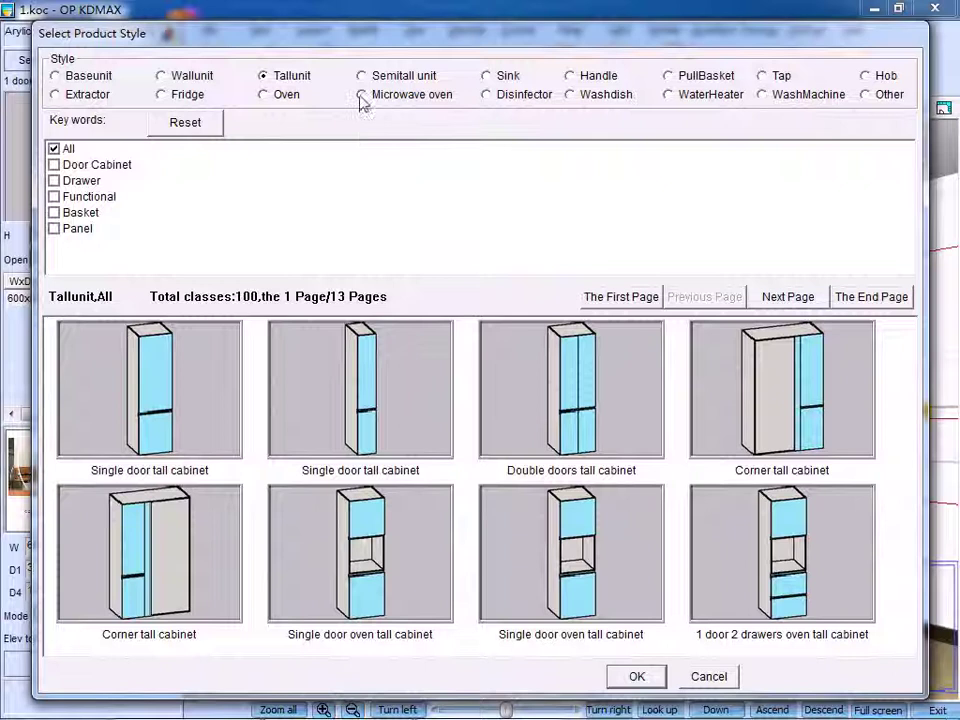
- Build the third microwave model (592x393x390) into the oven tall cabinet's niche
click(361, 95)
click(575, 418)
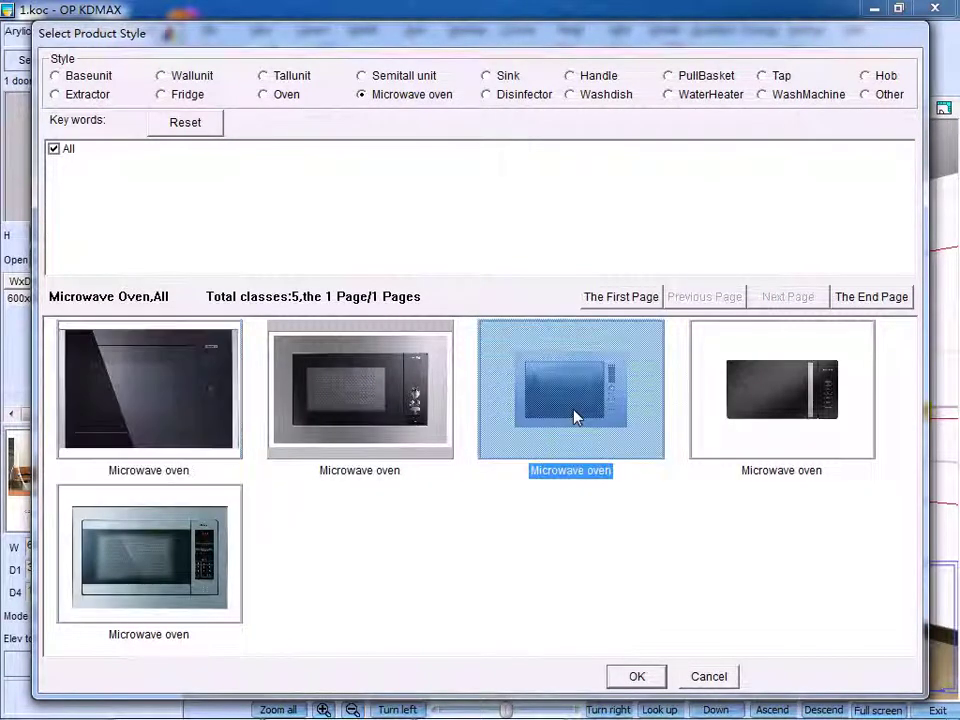
click(649, 678)
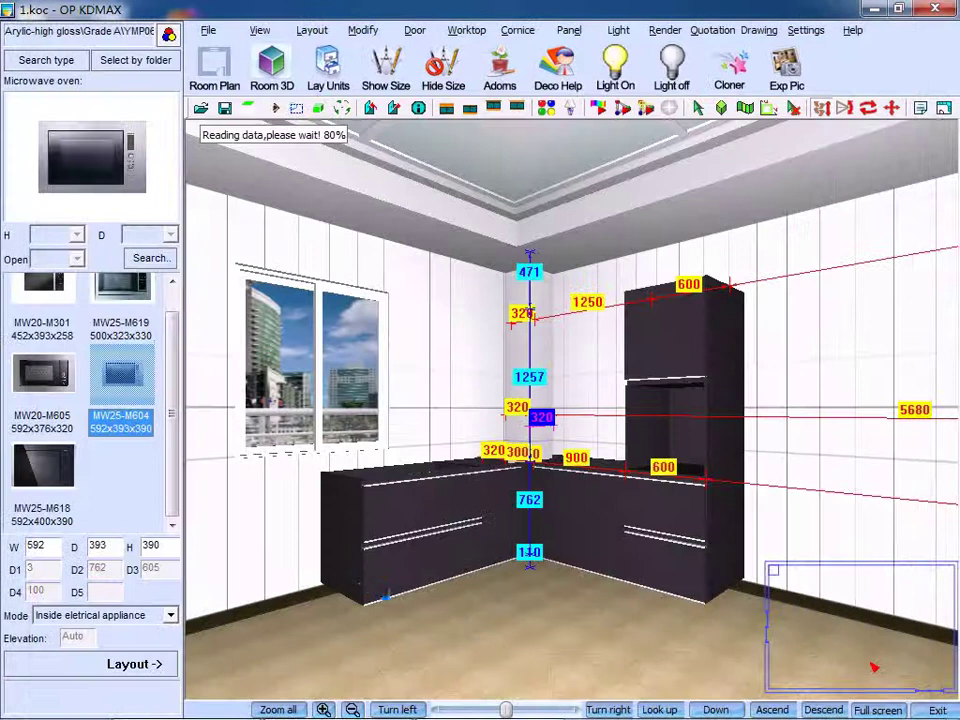
click(140, 664)
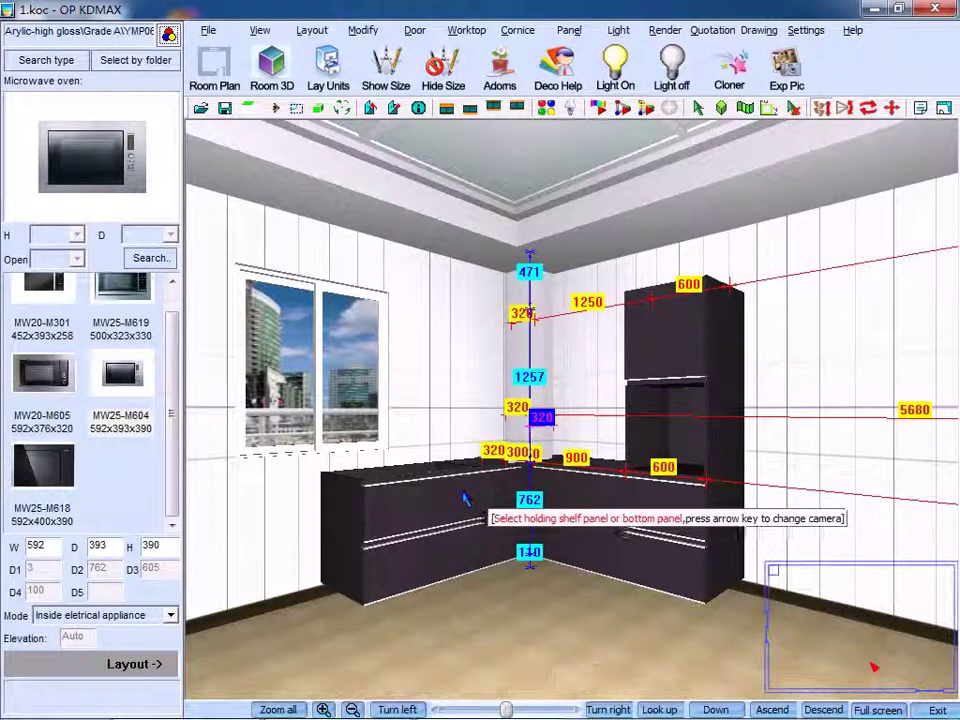
click(690, 480)
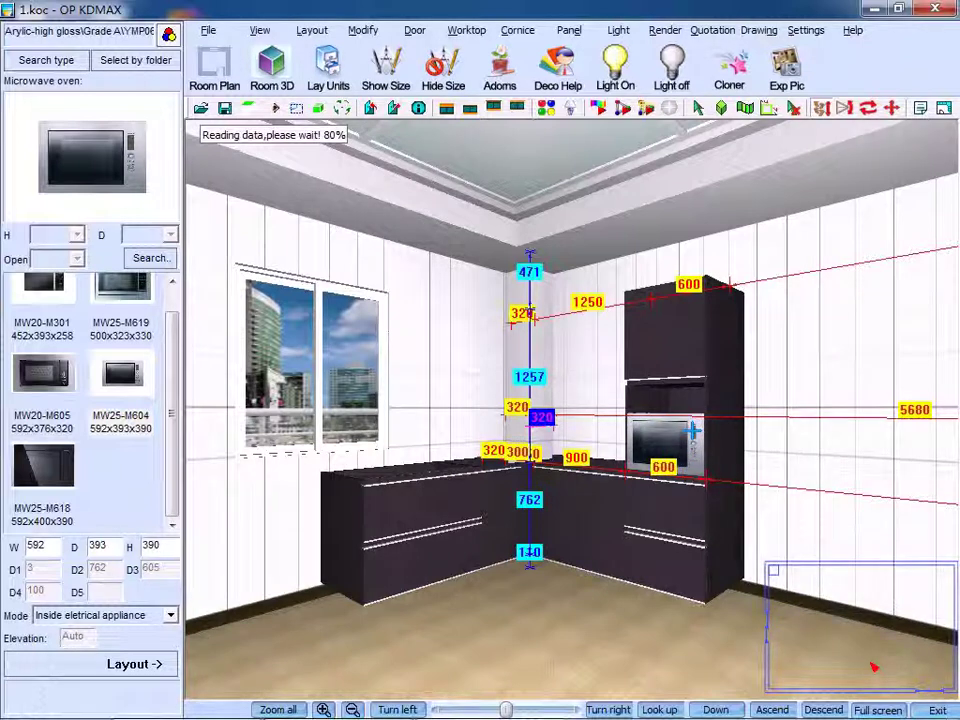
scroll(589, 414, up, 5)
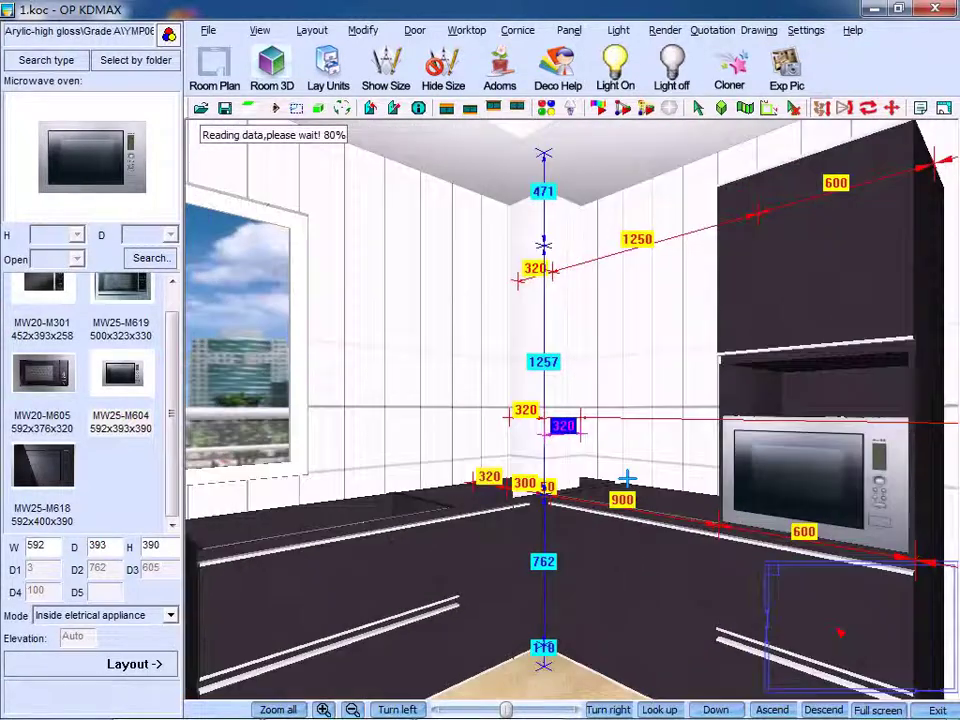
drag(627, 480, 469, 490)
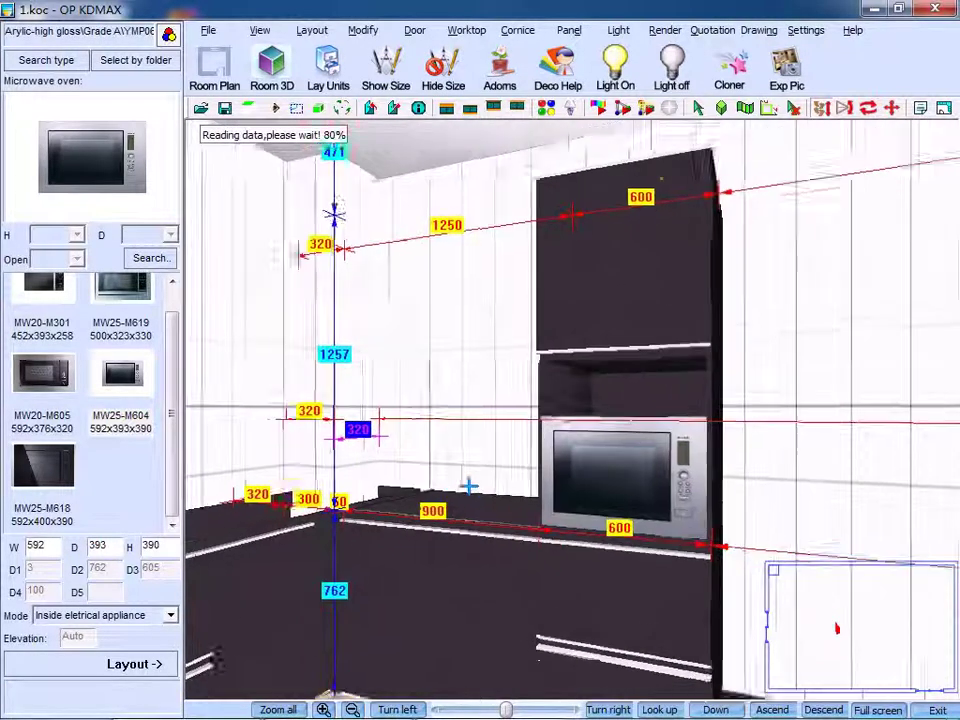
scroll(469, 486, down, 1)
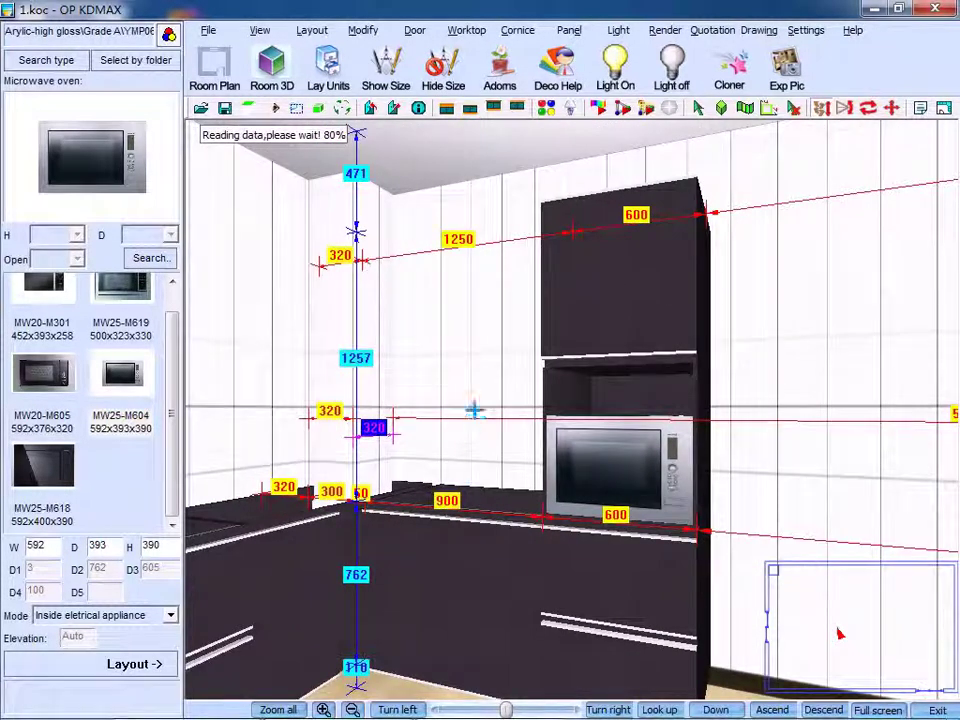
- Hang a 900x305x762 Double lift doors wall cabinet left of the tall unit
click(38, 60)
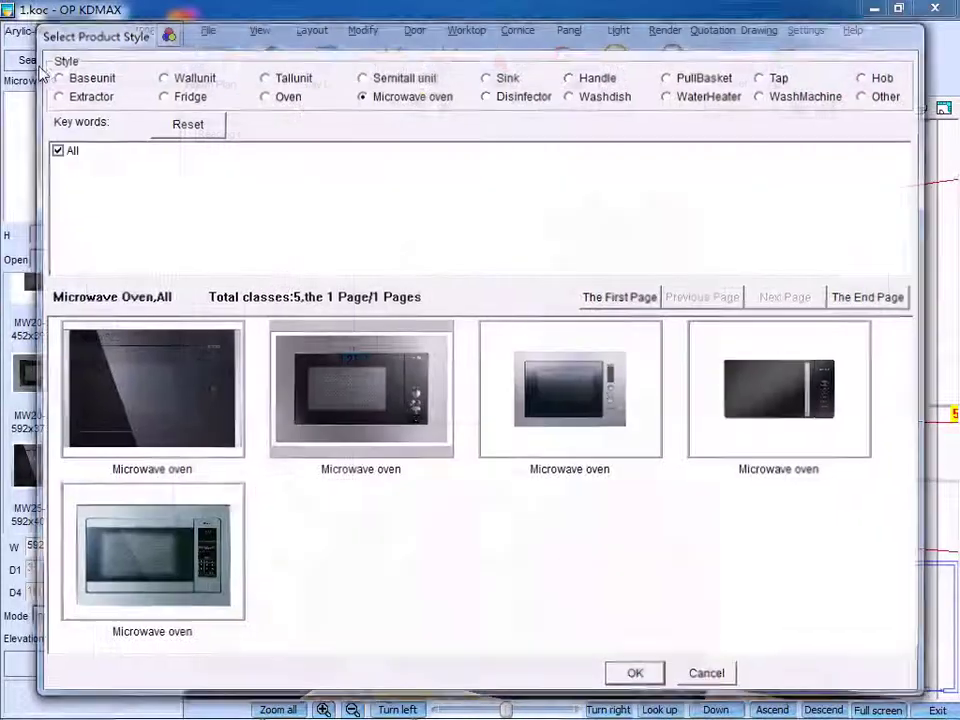
click(161, 76)
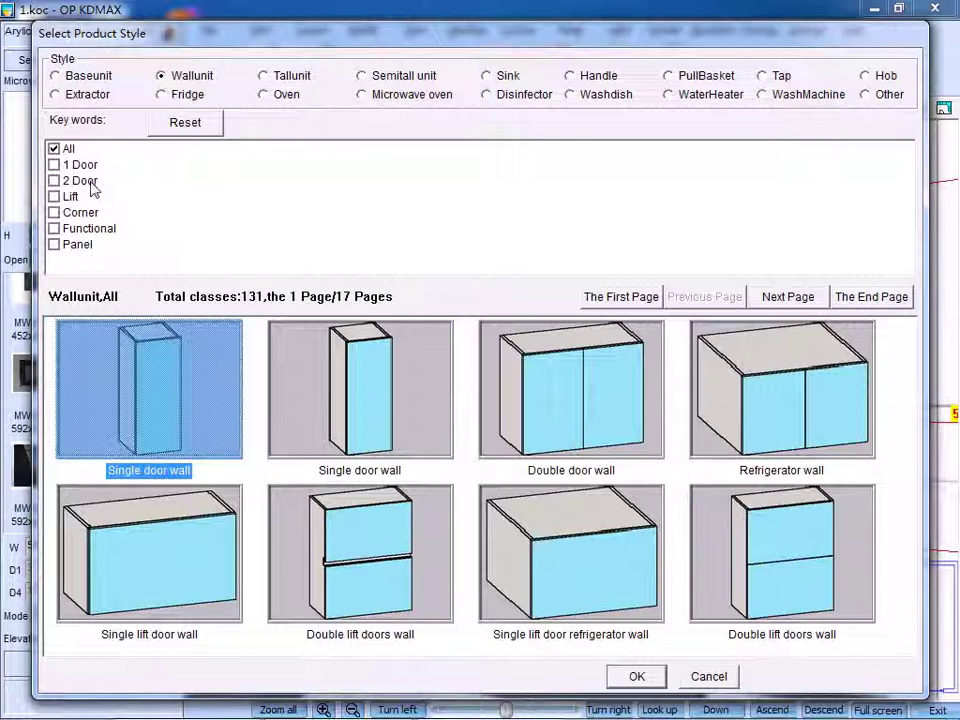
click(356, 585)
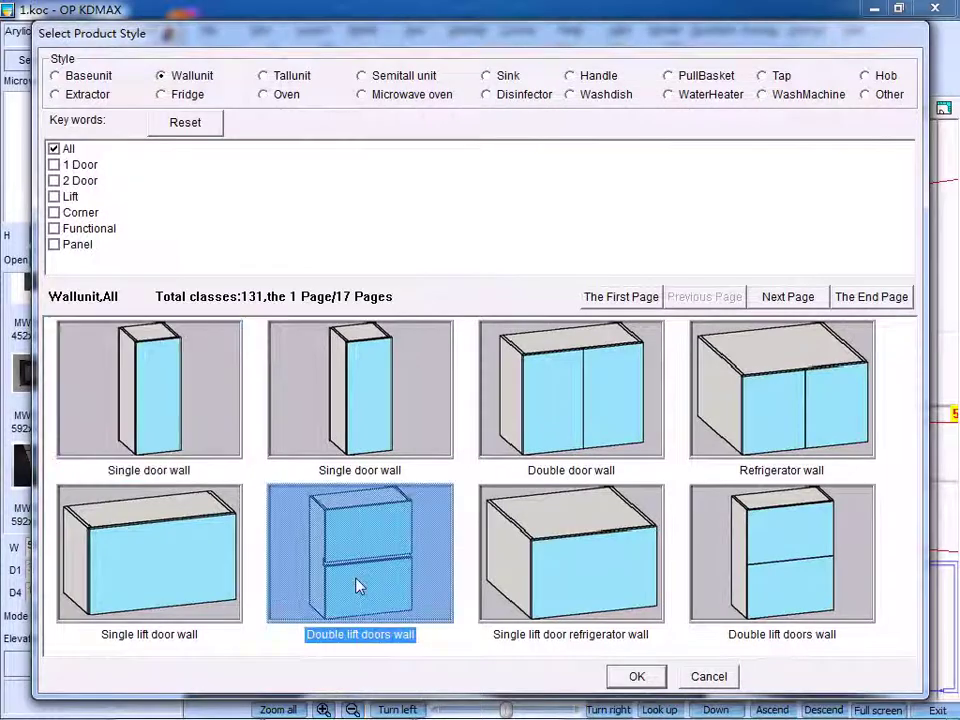
click(637, 677)
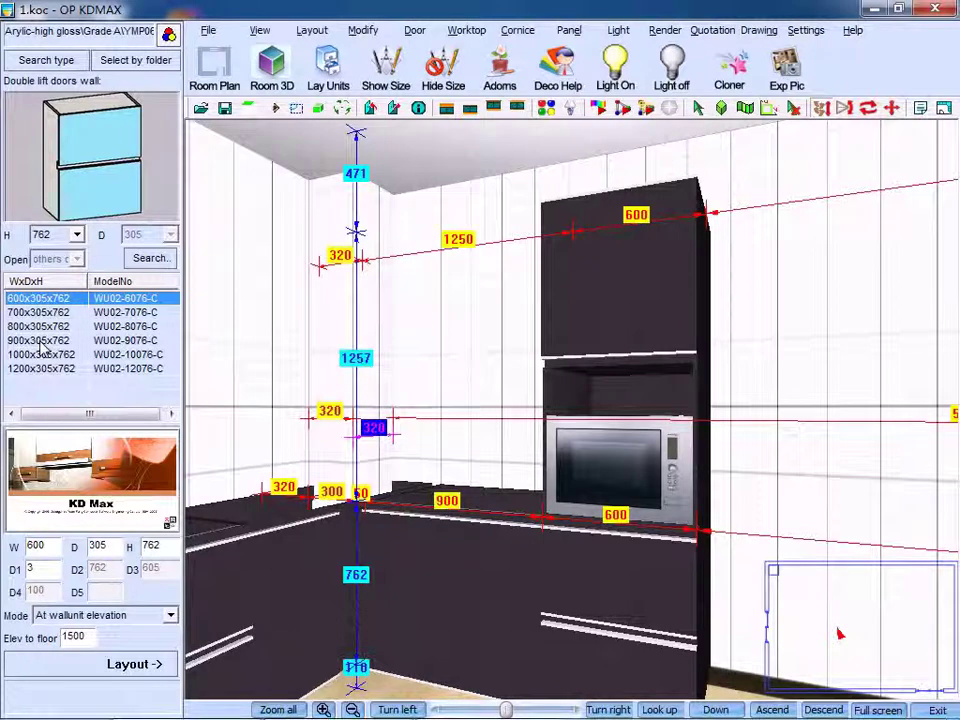
click(40, 341)
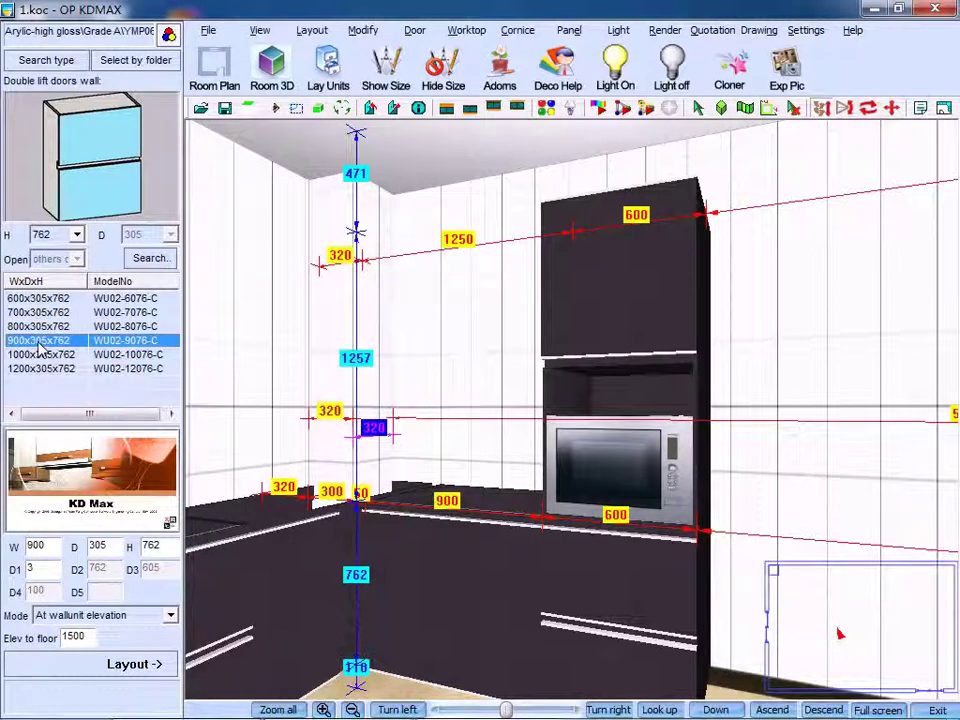
click(130, 664)
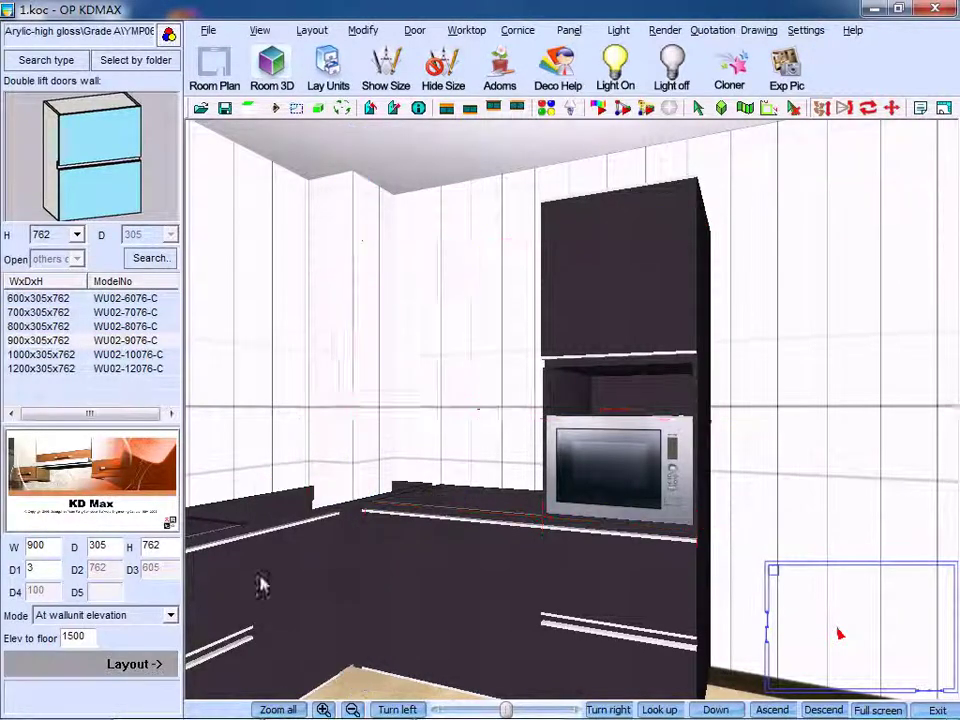
click(410, 334)
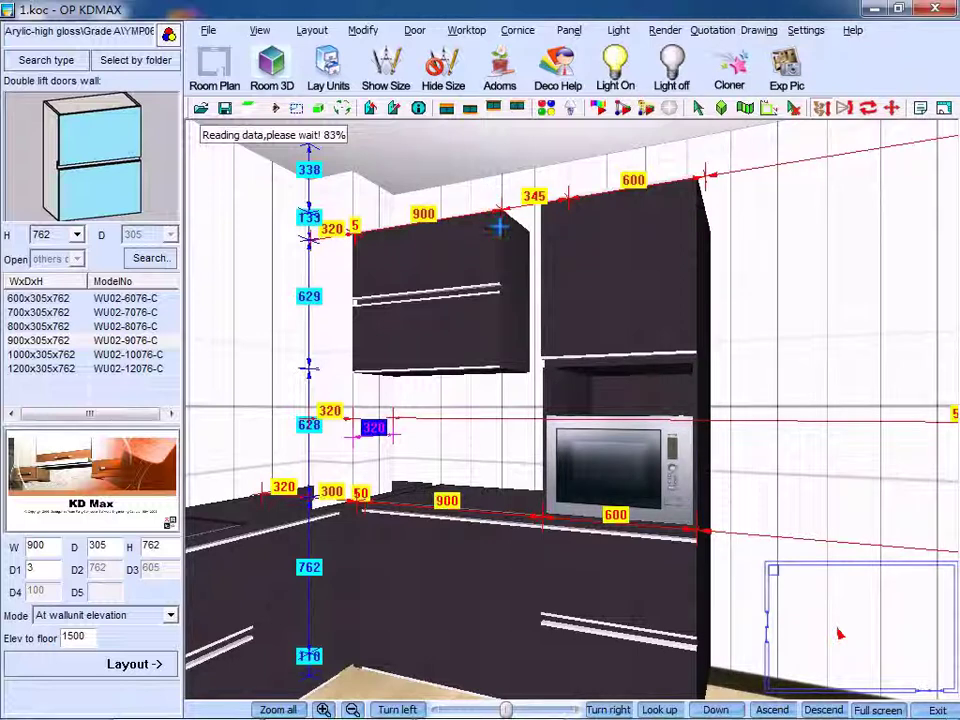
- Page through the wall cabinet styles and choose the Open wall cabinet
click(46, 60)
click(786, 298)
click(786, 300)
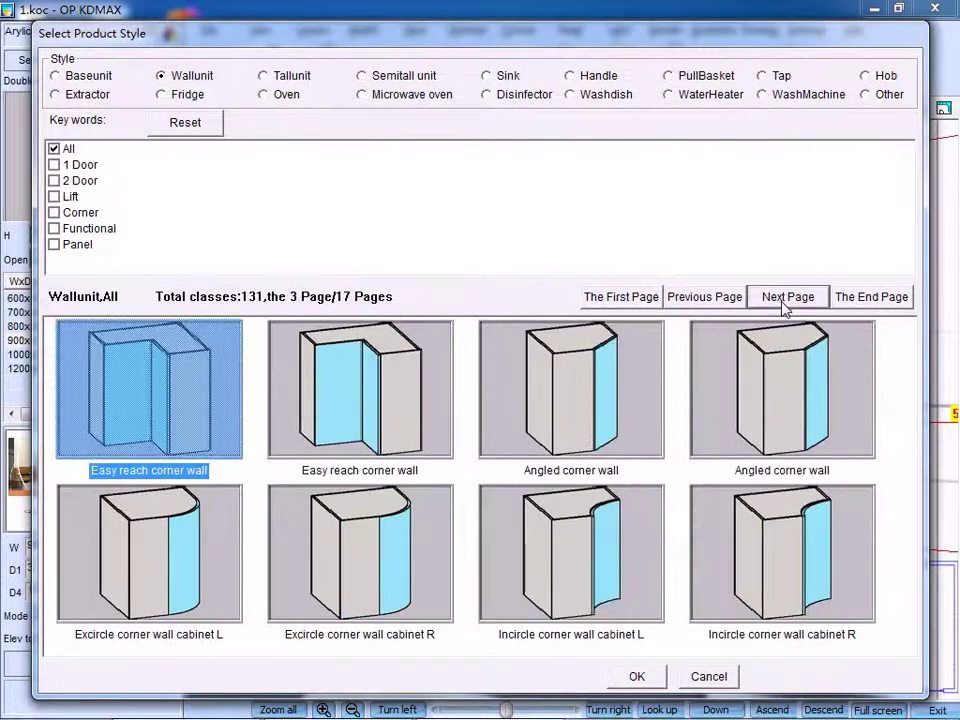
click(786, 300)
click(786, 300)
click(786, 298)
click(786, 298)
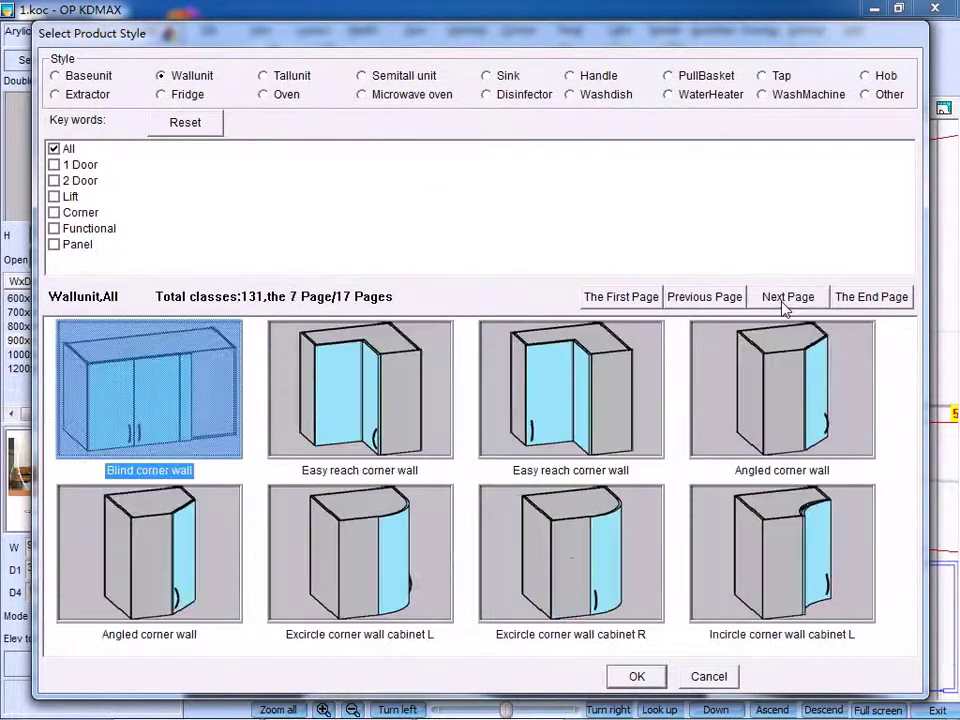
click(786, 298)
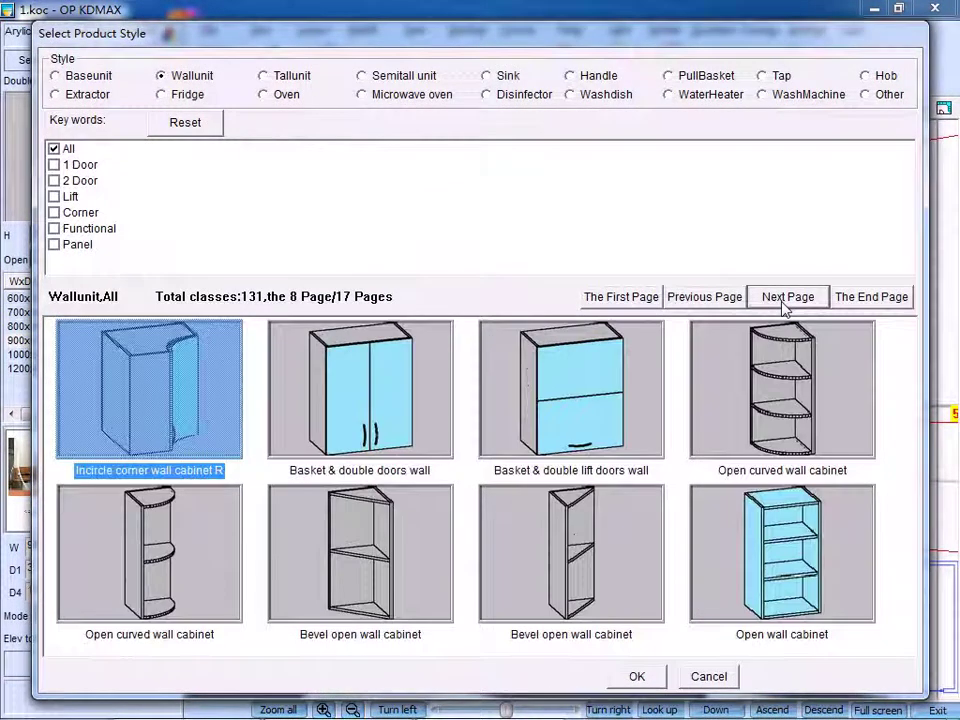
click(808, 577)
click(640, 677)
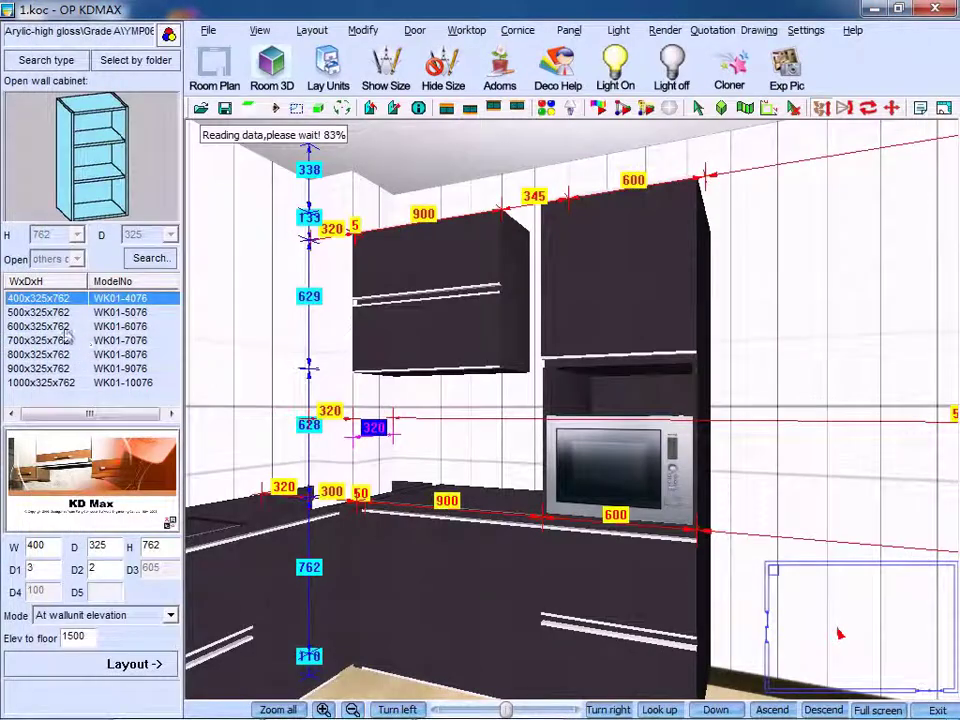
- Set the open wall cabinet width to 345 and place it in the wall-unit gap
double_click(53, 545)
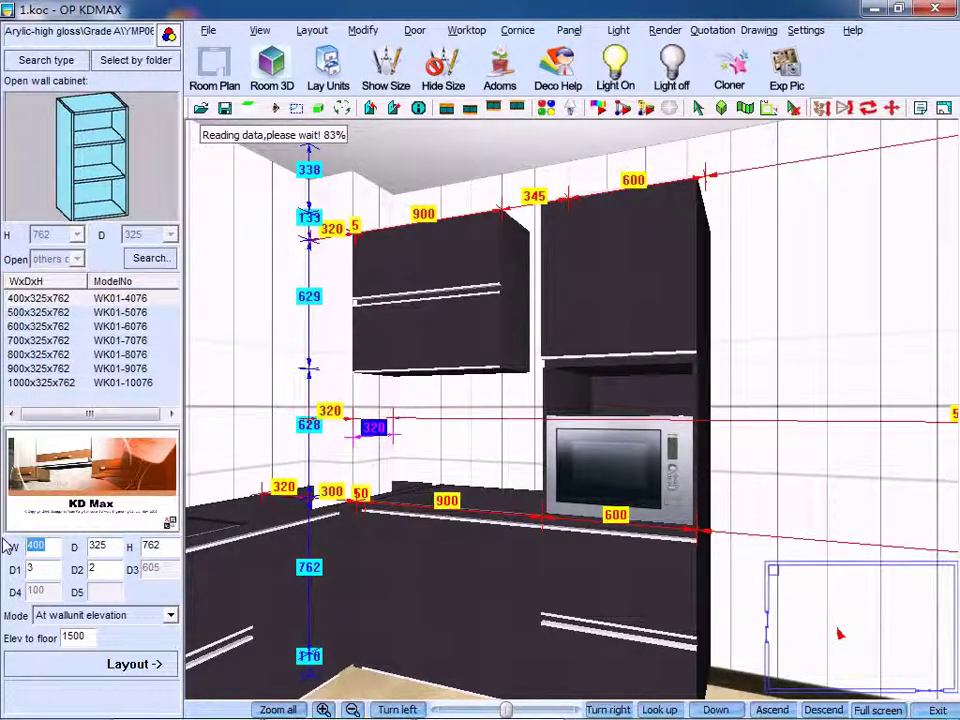
text(345)
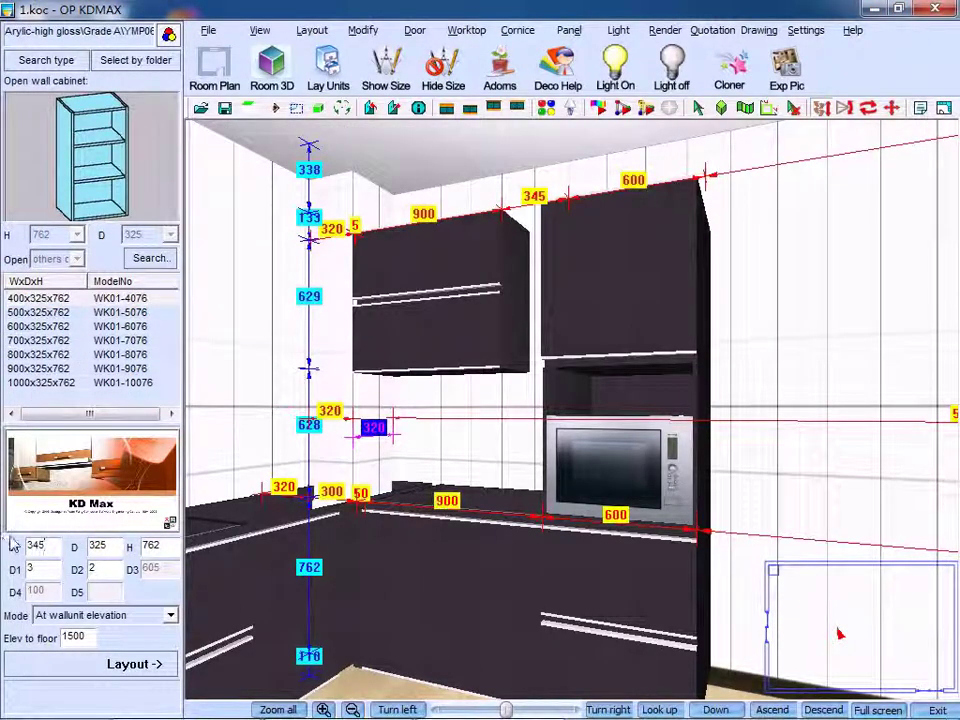
click(134, 664)
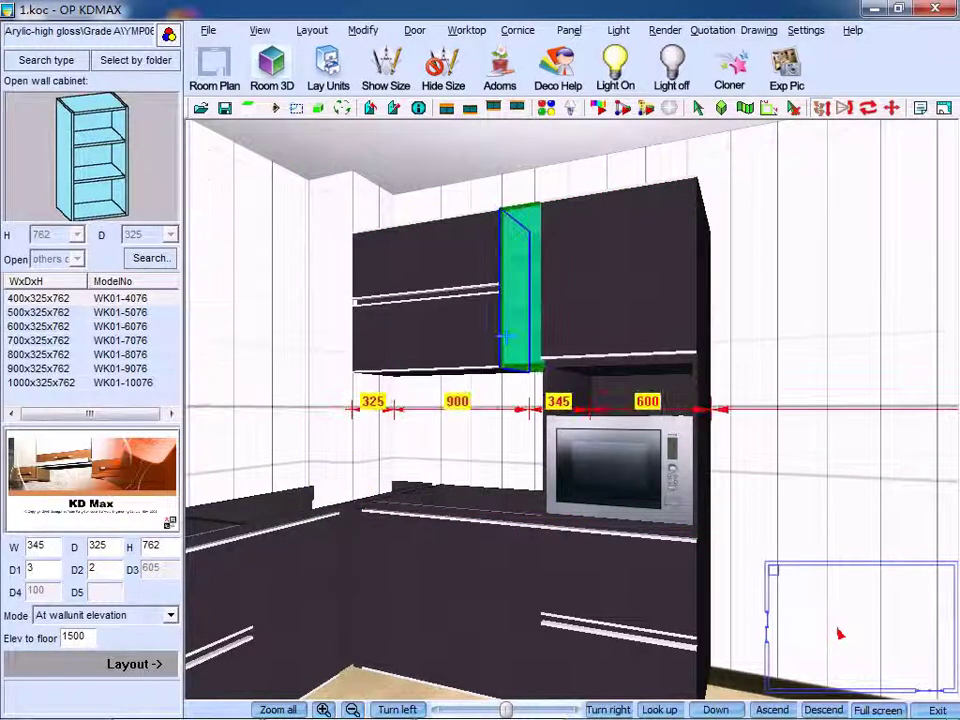
click(505, 337)
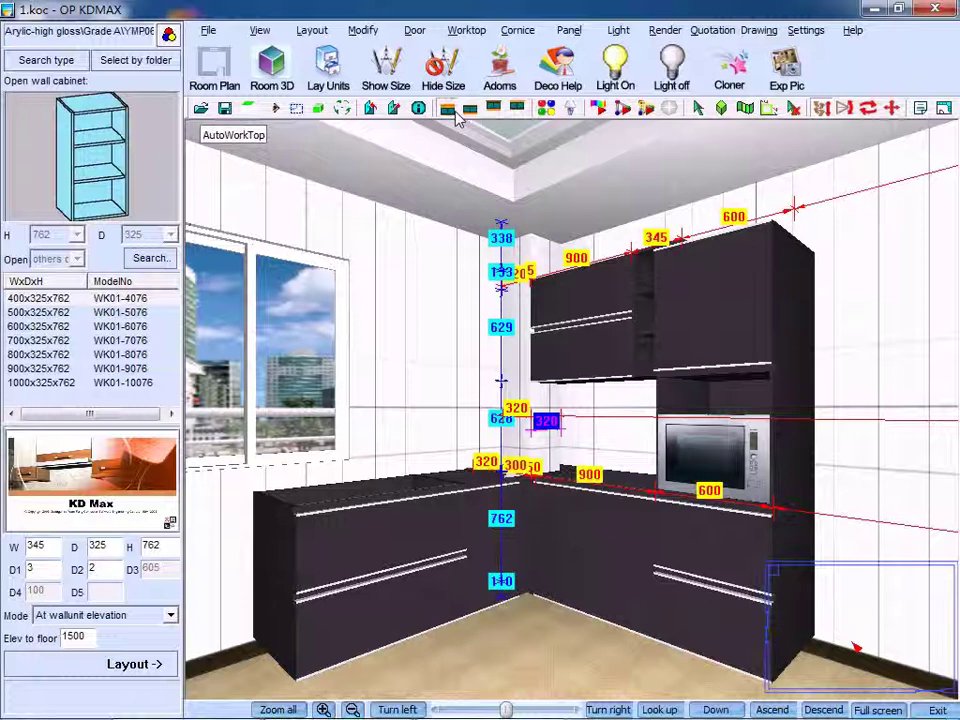
- Auto-generate worktops on the L-shaped base run, then orbit to view the whole kitchen
click(474, 118)
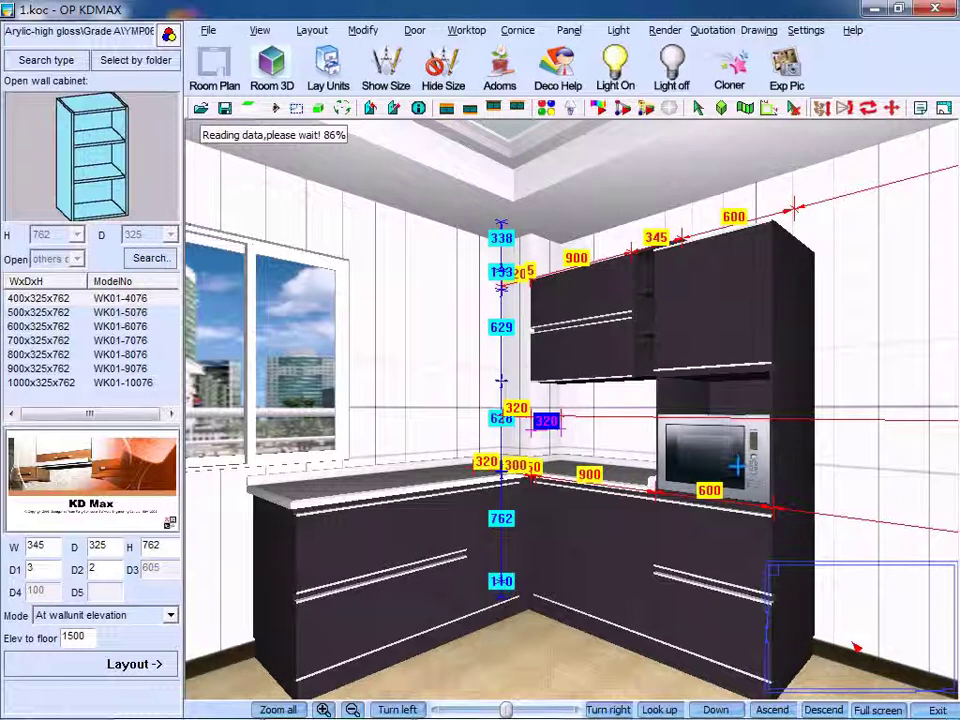
right_drag(647, 593, 522, 595)
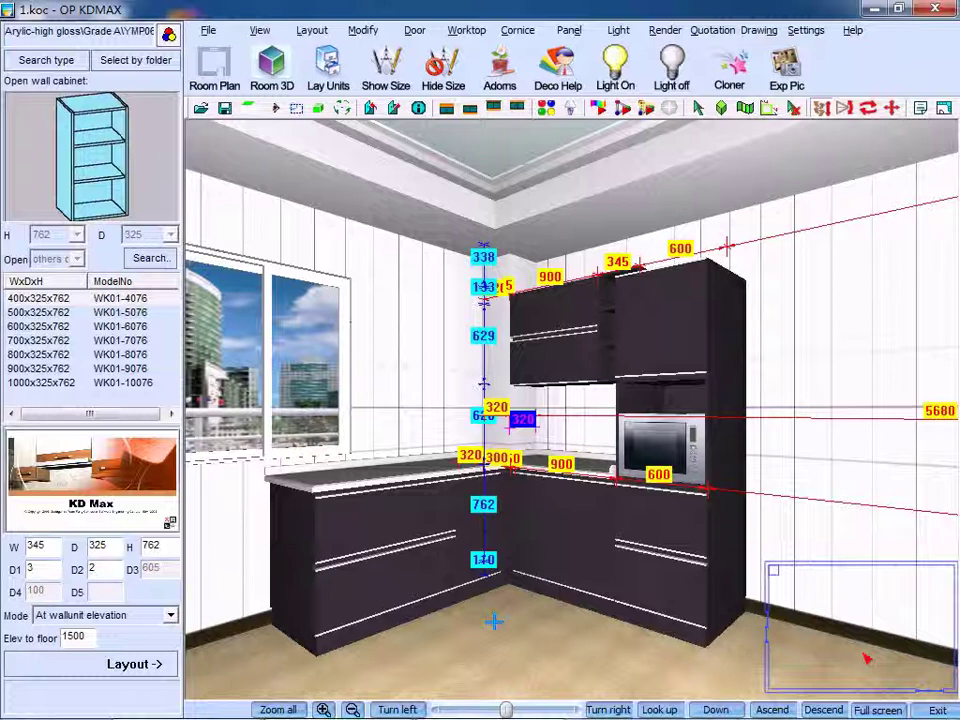
- Pick the 2 door 1 drawer base cabinet at 600x600x762 and change its depth to 300
click(40, 59)
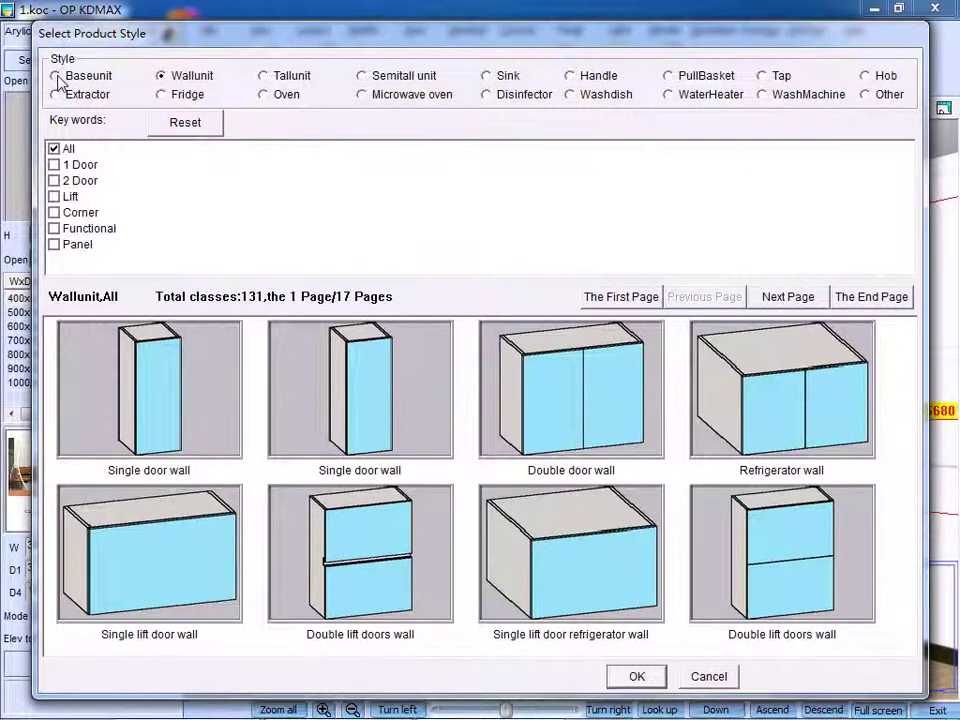
click(56, 77)
click(586, 554)
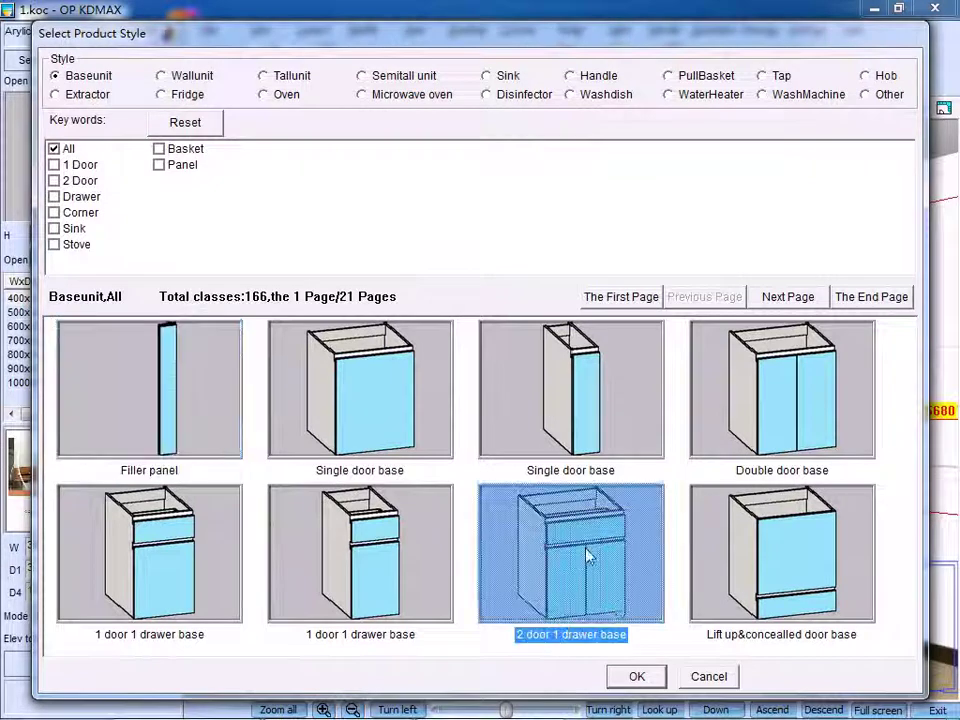
click(637, 677)
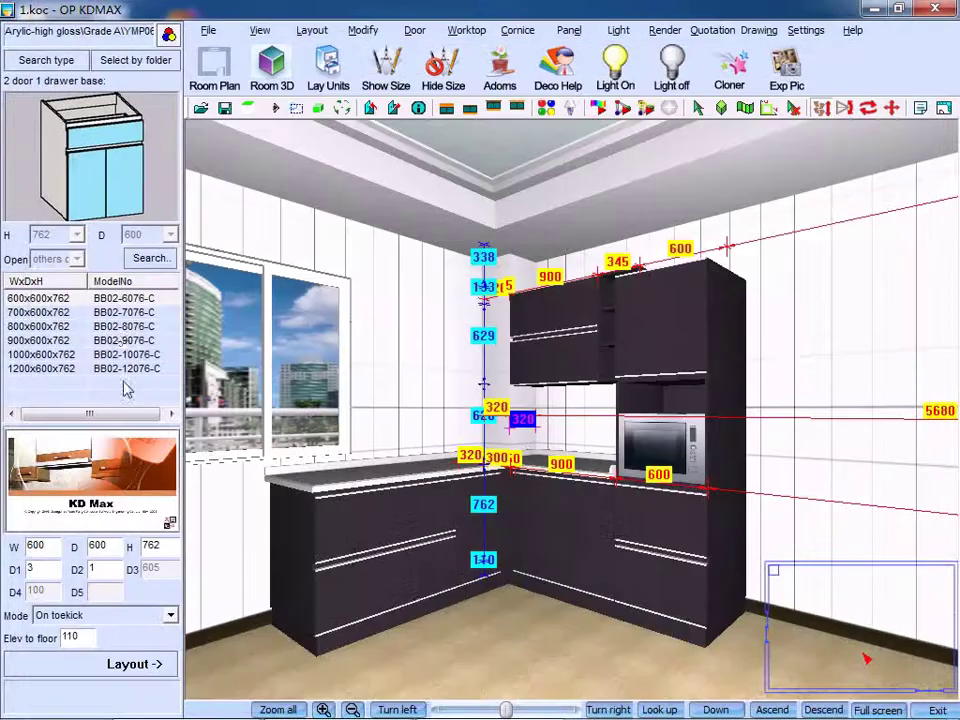
click(62, 299)
double_click(86, 546)
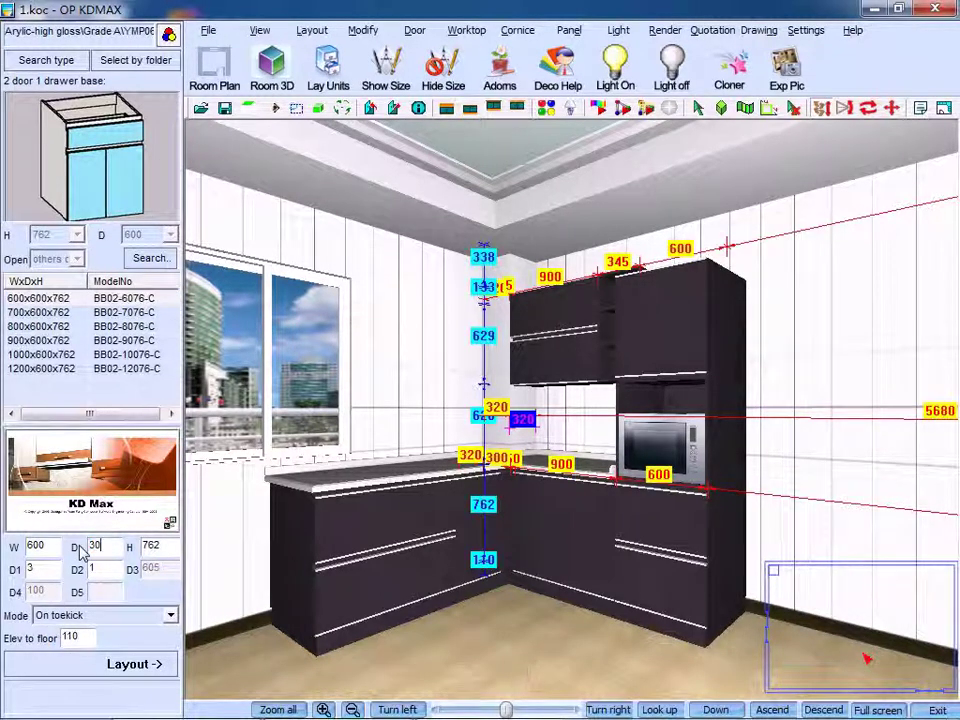
text(300)
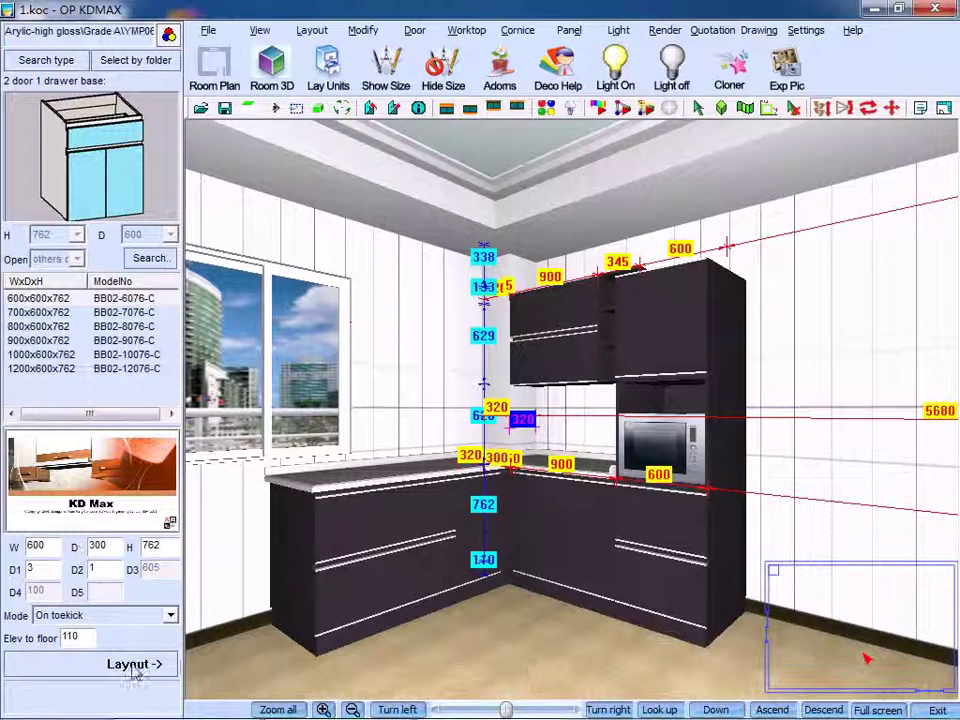
- Place the 600x300x762 cabinet freestanding in the middle of the kitchen
click(134, 664)
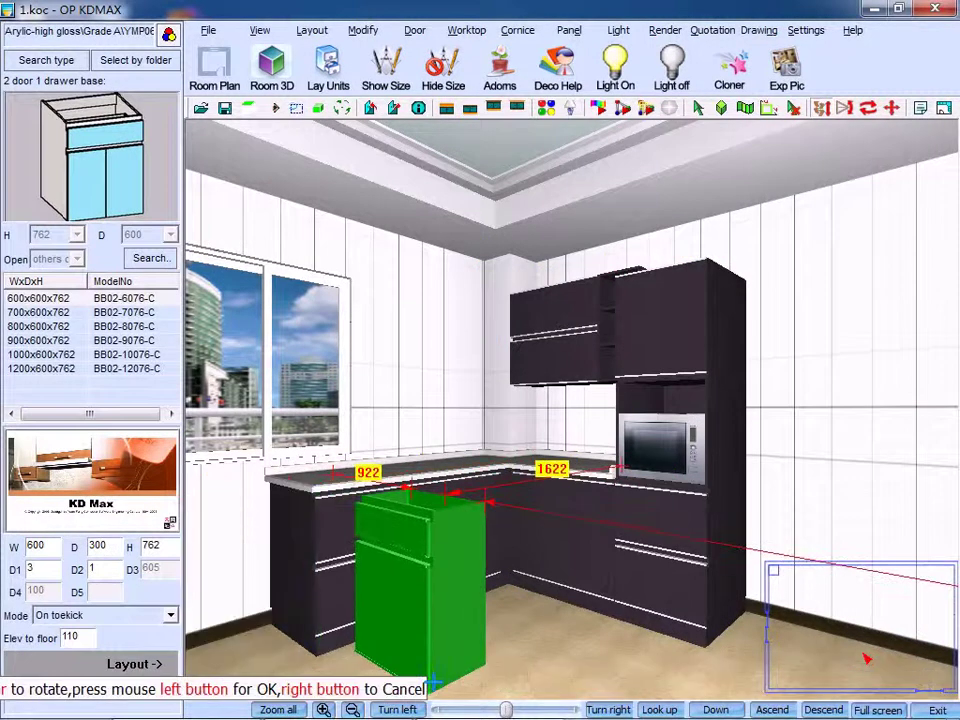
click(459, 680)
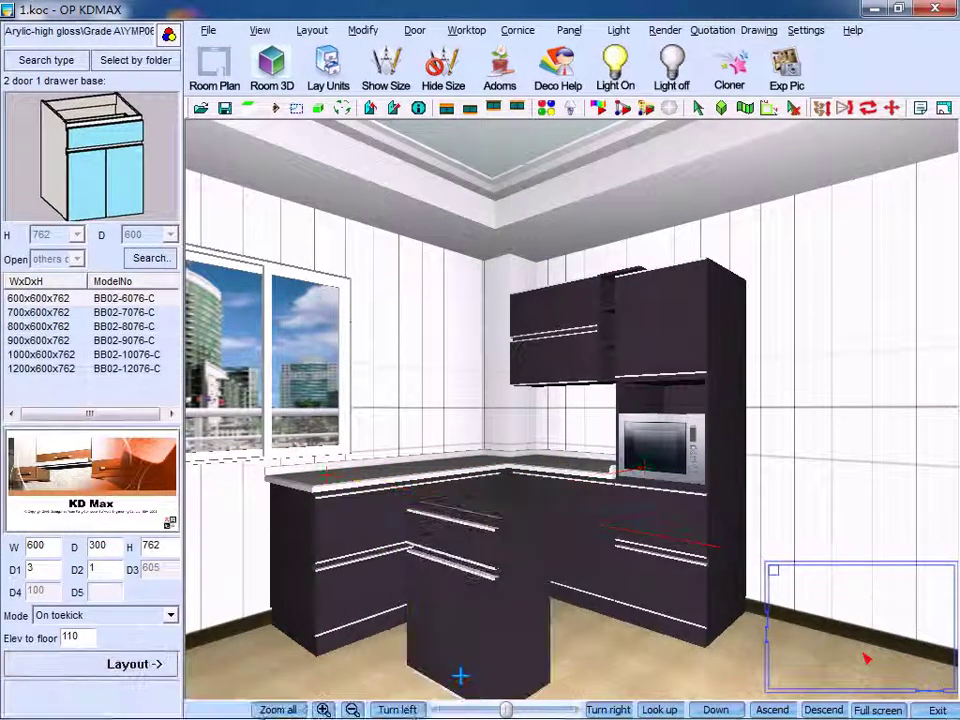
key(Left)
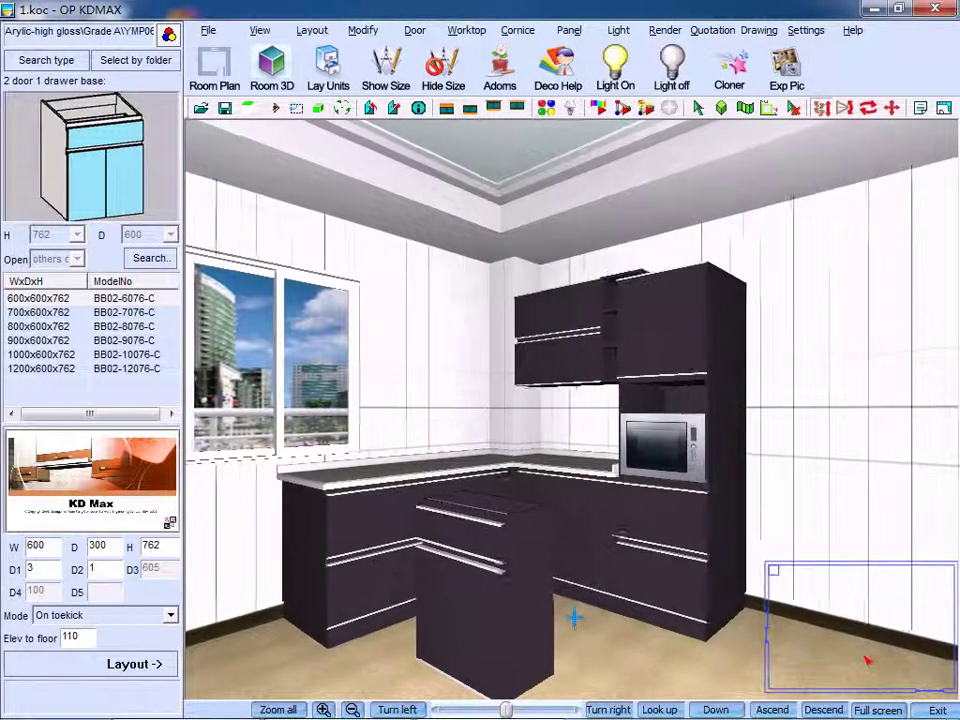
click(514, 624)
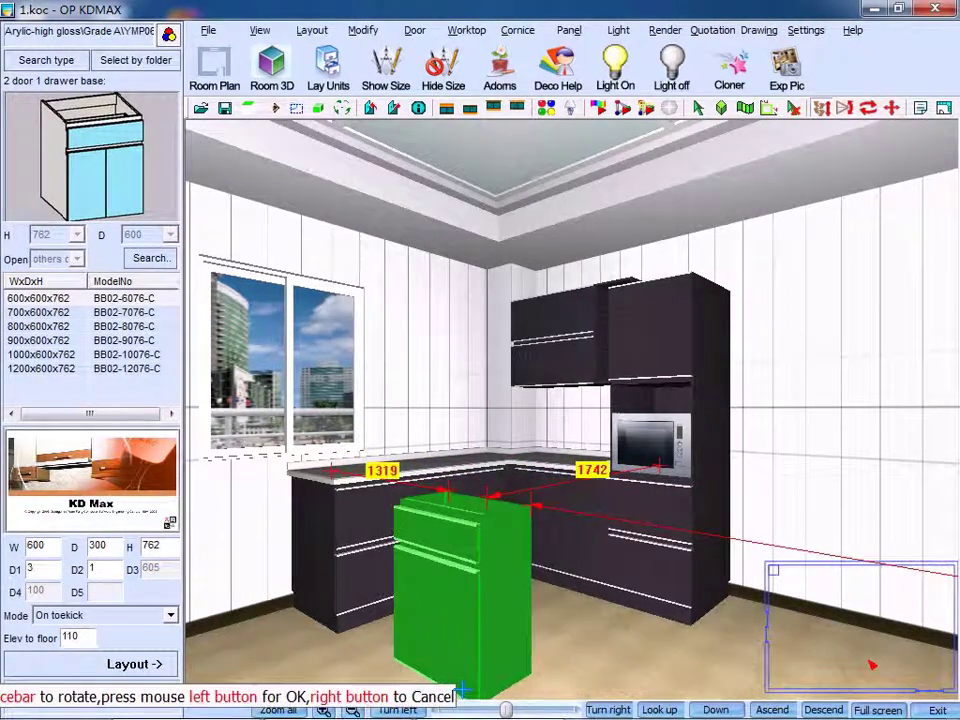
click(463, 684)
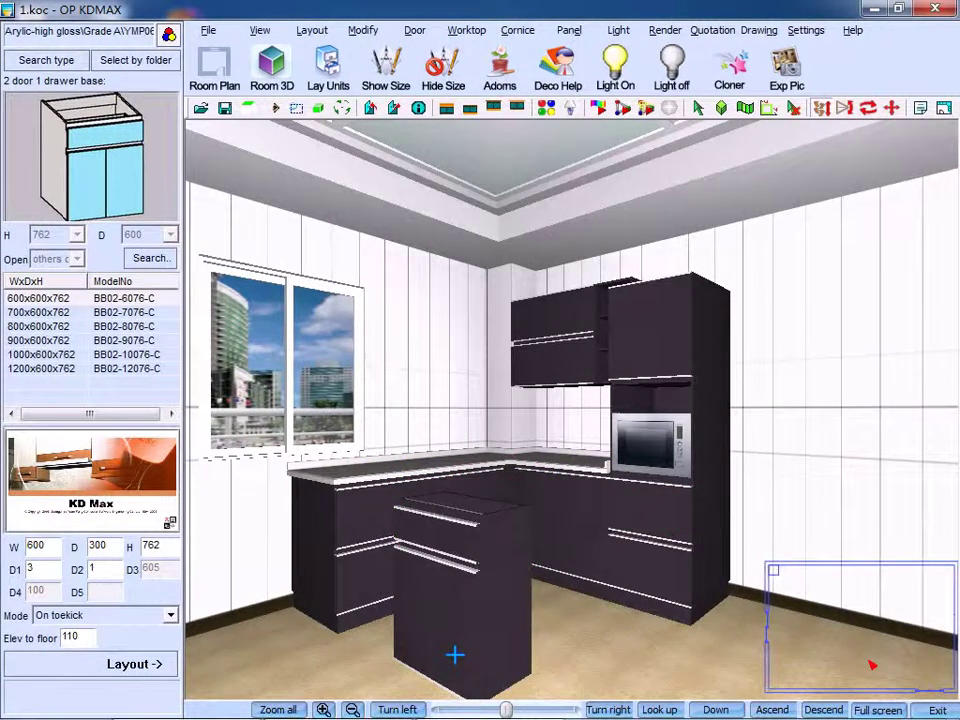
- Copy the 2 door 1 drawer island cabinet and place the copy right beside it
right_click(455, 655)
click(520, 396)
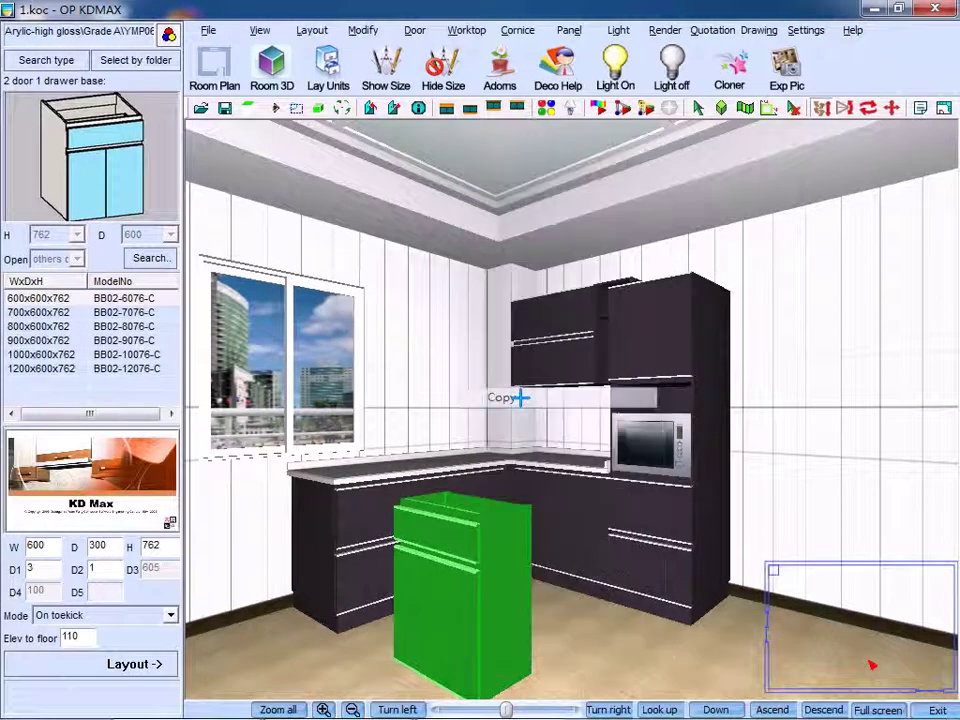
click(519, 636)
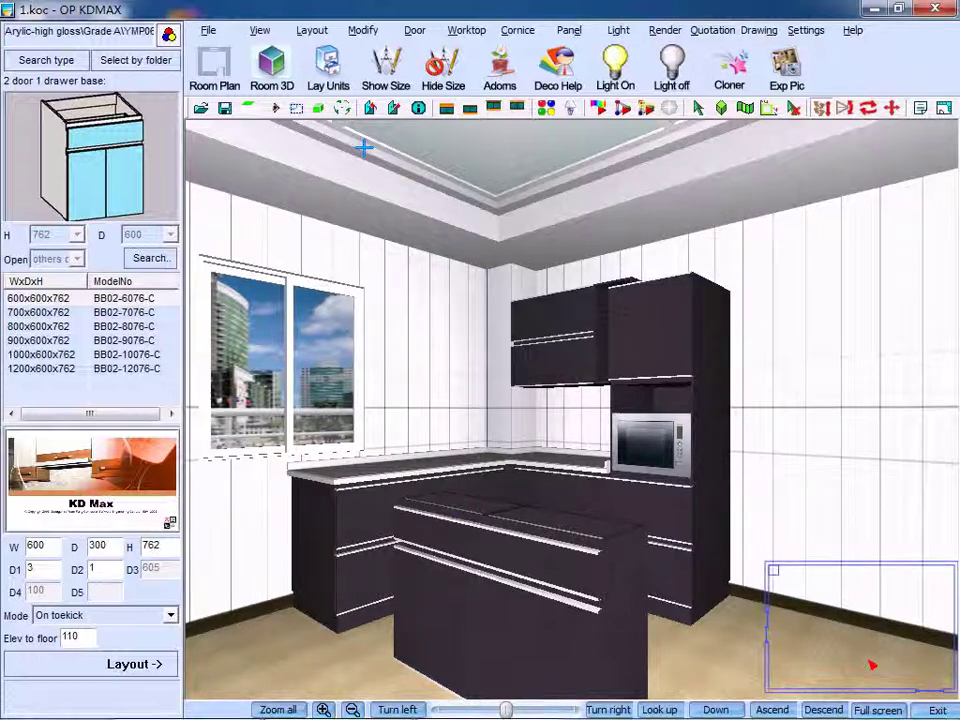
- Use Modify > Edge Fix to pick the moving unit's edge and the base unit's fixing edge
click(364, 32)
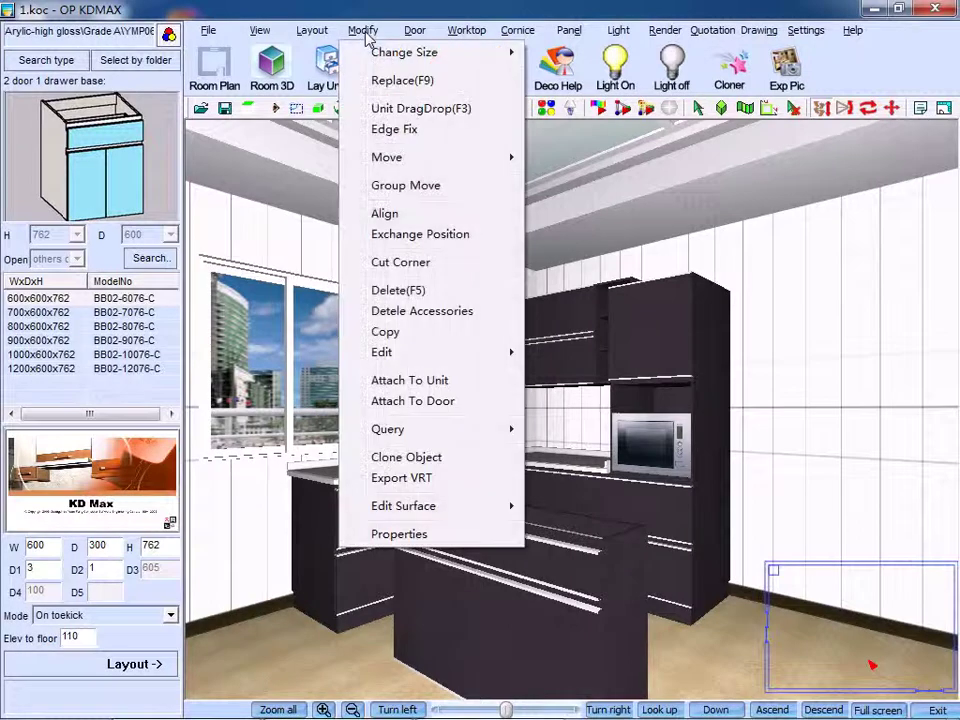
click(396, 130)
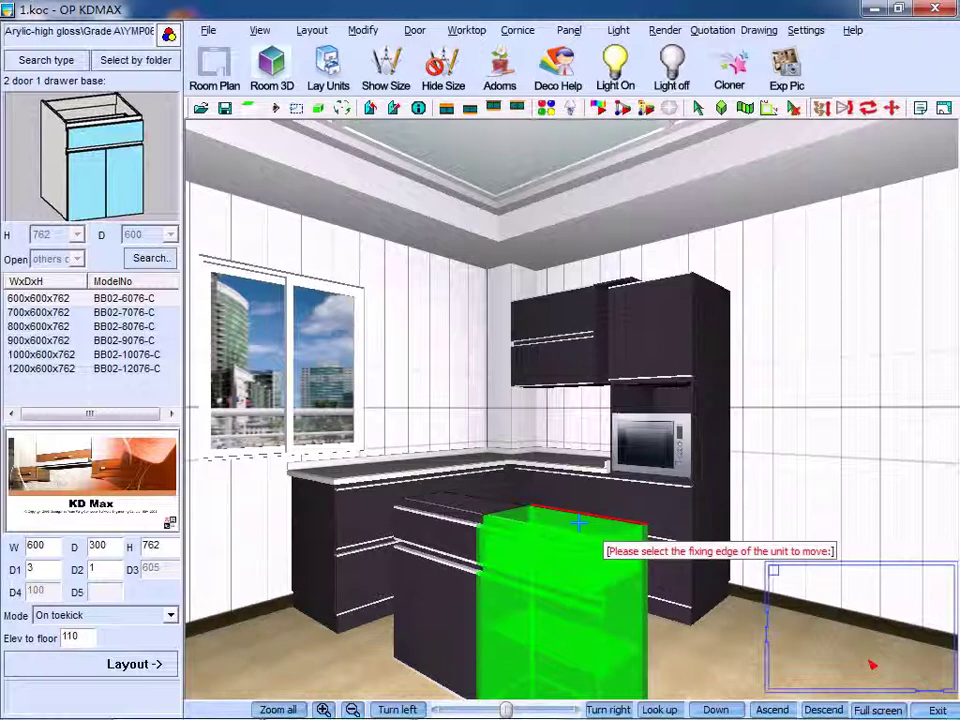
click(578, 522)
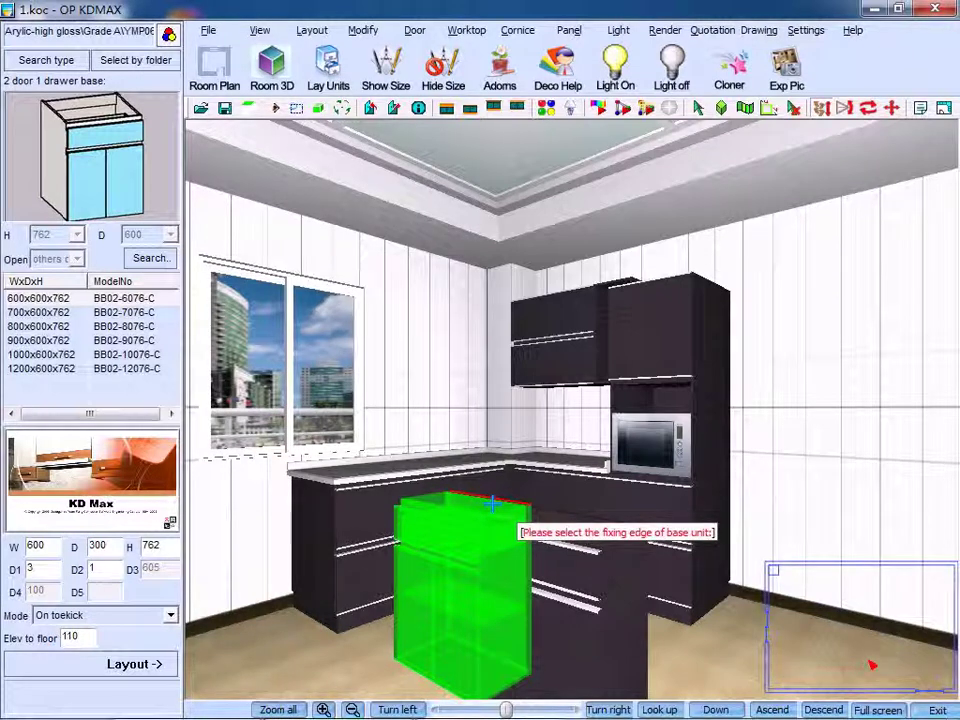
click(492, 505)
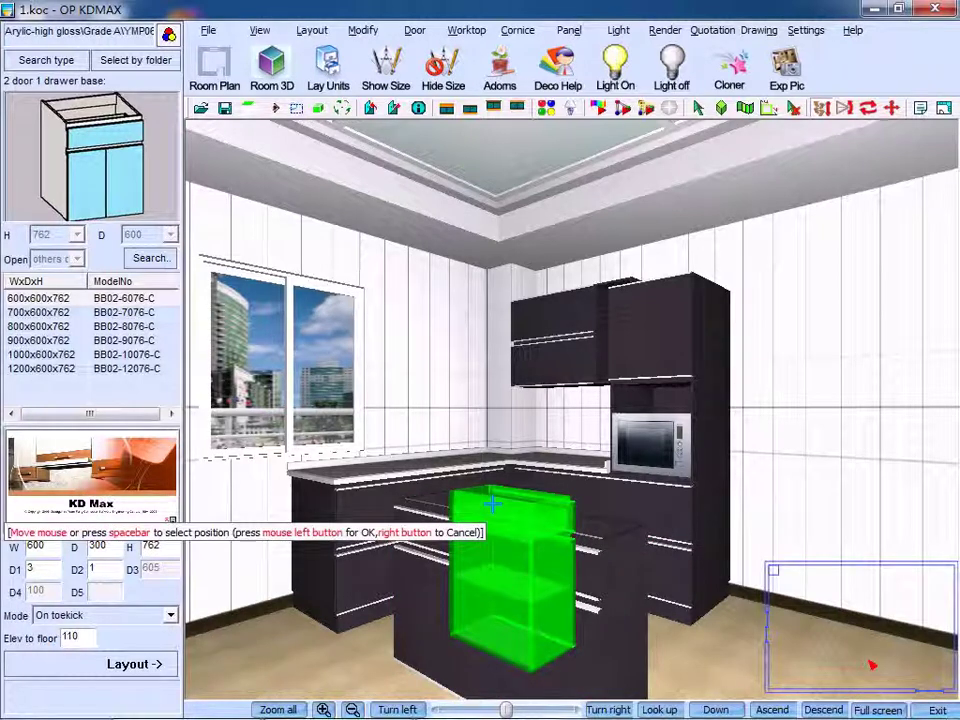
- Set the unit back-to-back, then add another island cabinet copy alongside, cancelling the extra copy
click(492, 505)
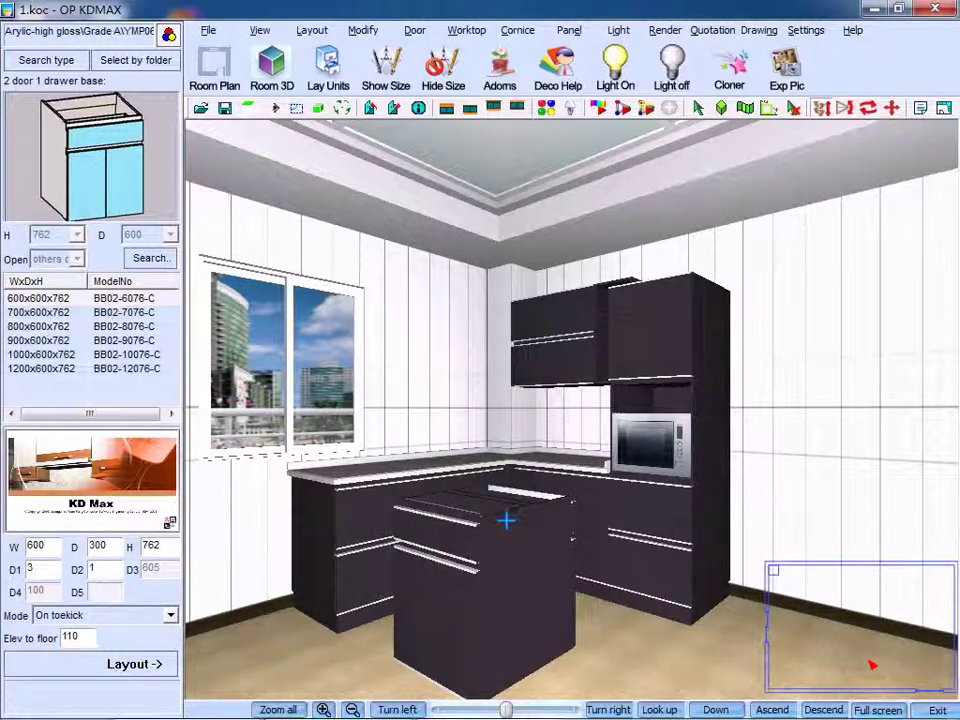
right_click(499, 517)
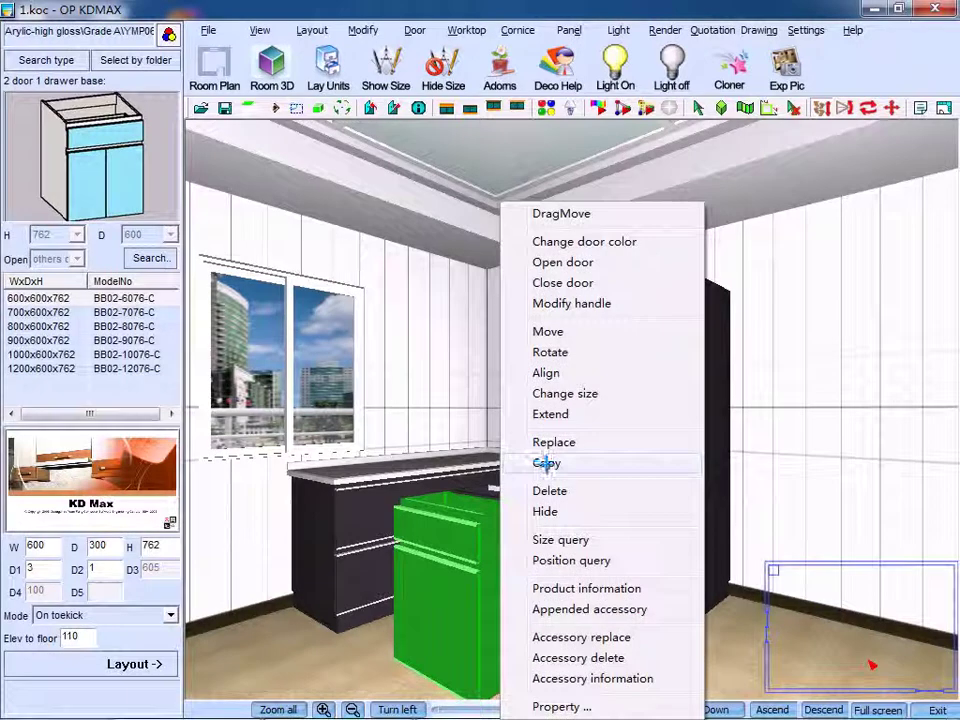
click(546, 464)
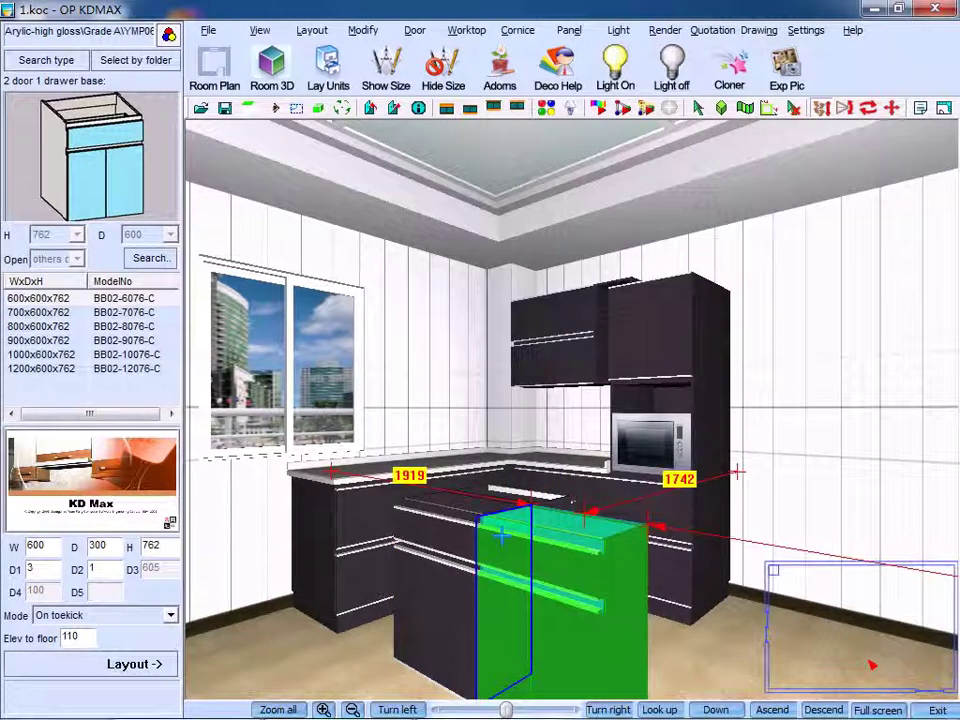
click(520, 519)
right_click(536, 503)
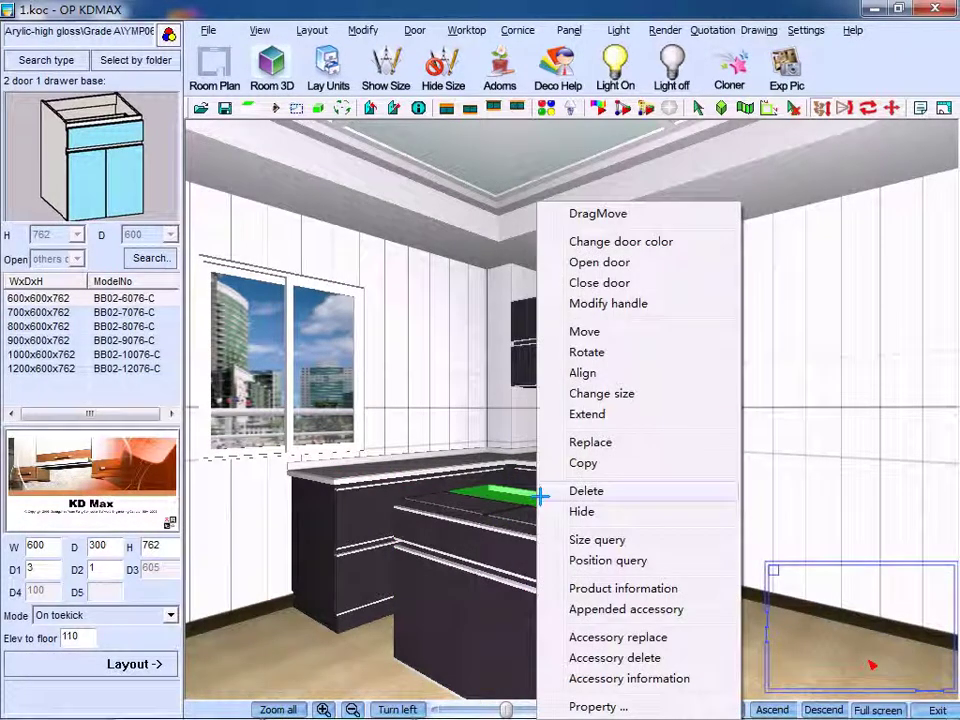
click(581, 461)
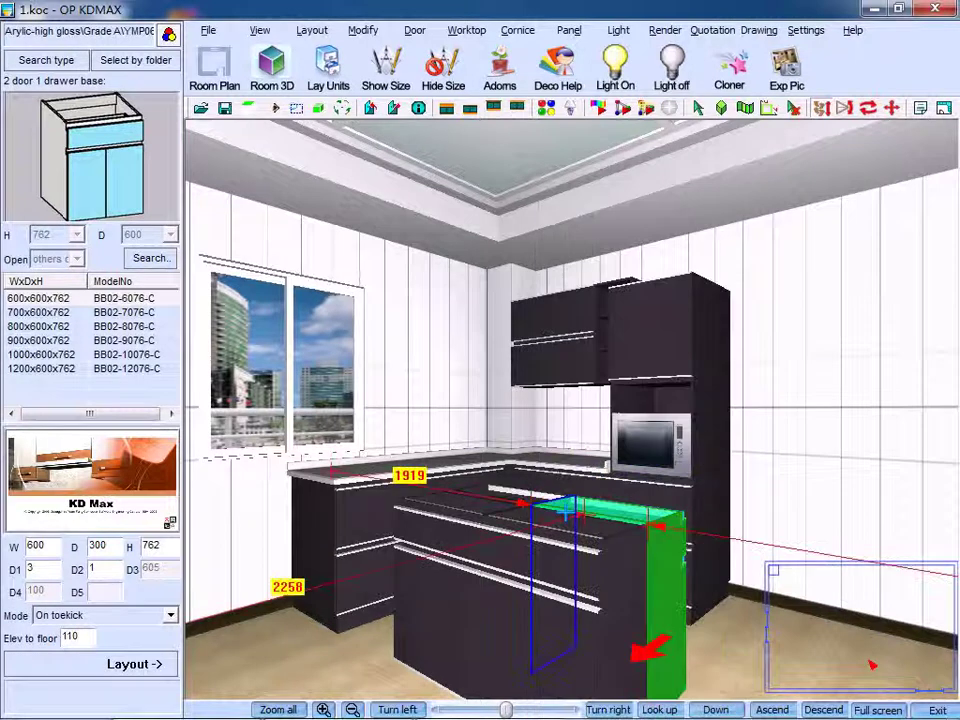
key(Escape)
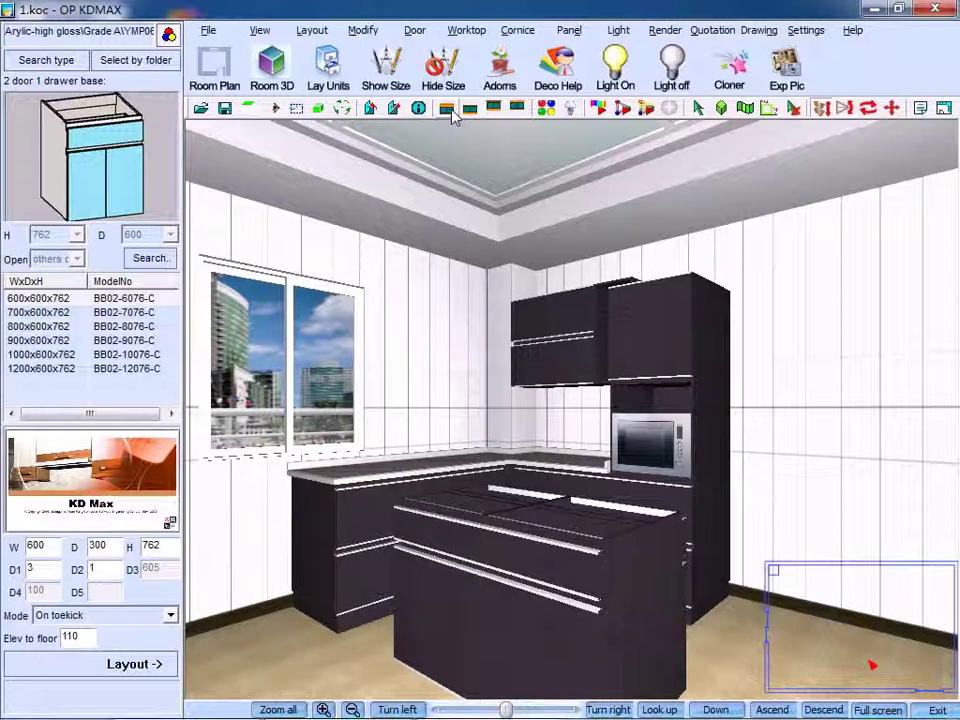
- Run AutoWorkTop to generate a grey worktop across the island's base cabinets
click(475, 116)
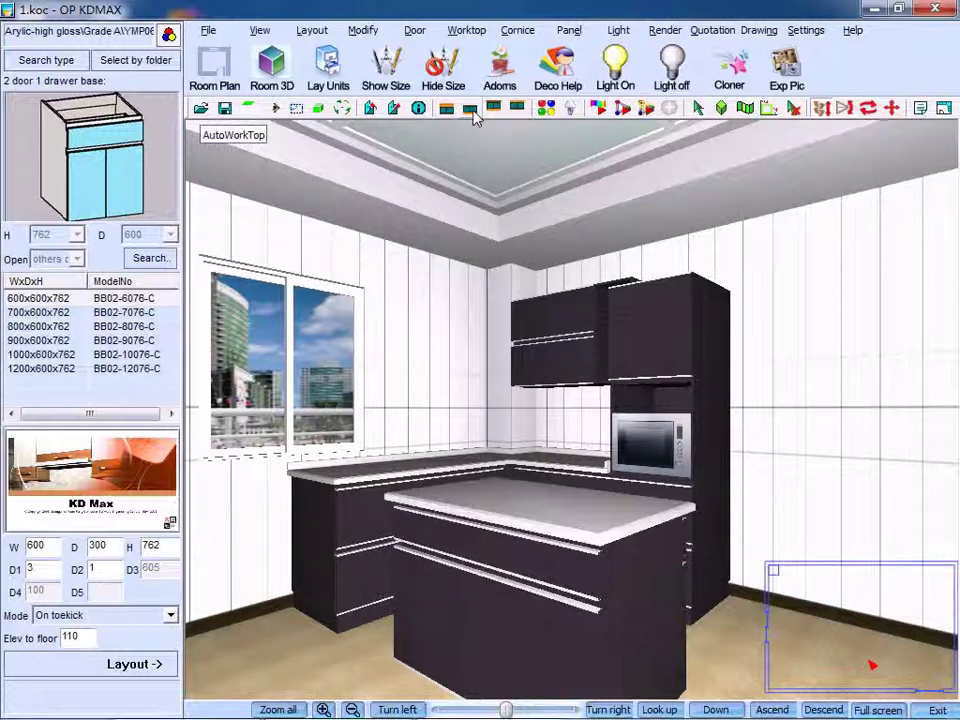